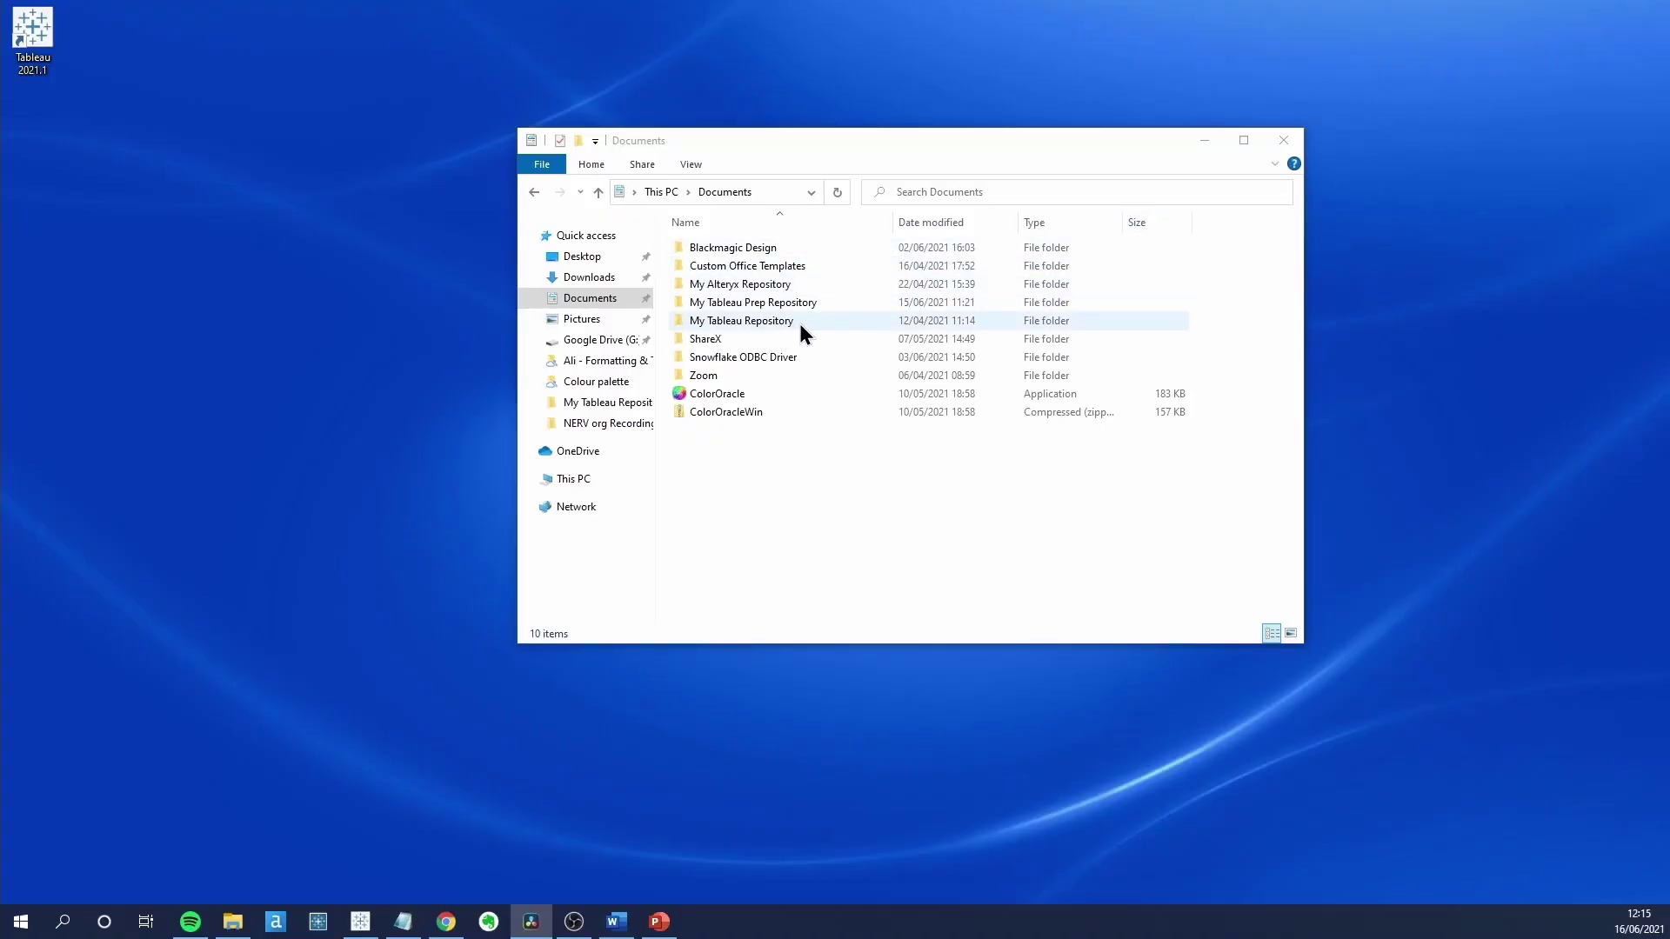
- Open the My Tableau Repository folder and bring up the context menu for Preferences.tps
{"action": "double_click", "coordinate": [797, 320]}
{"action": "double_click", "coordinate": [797, 320]}
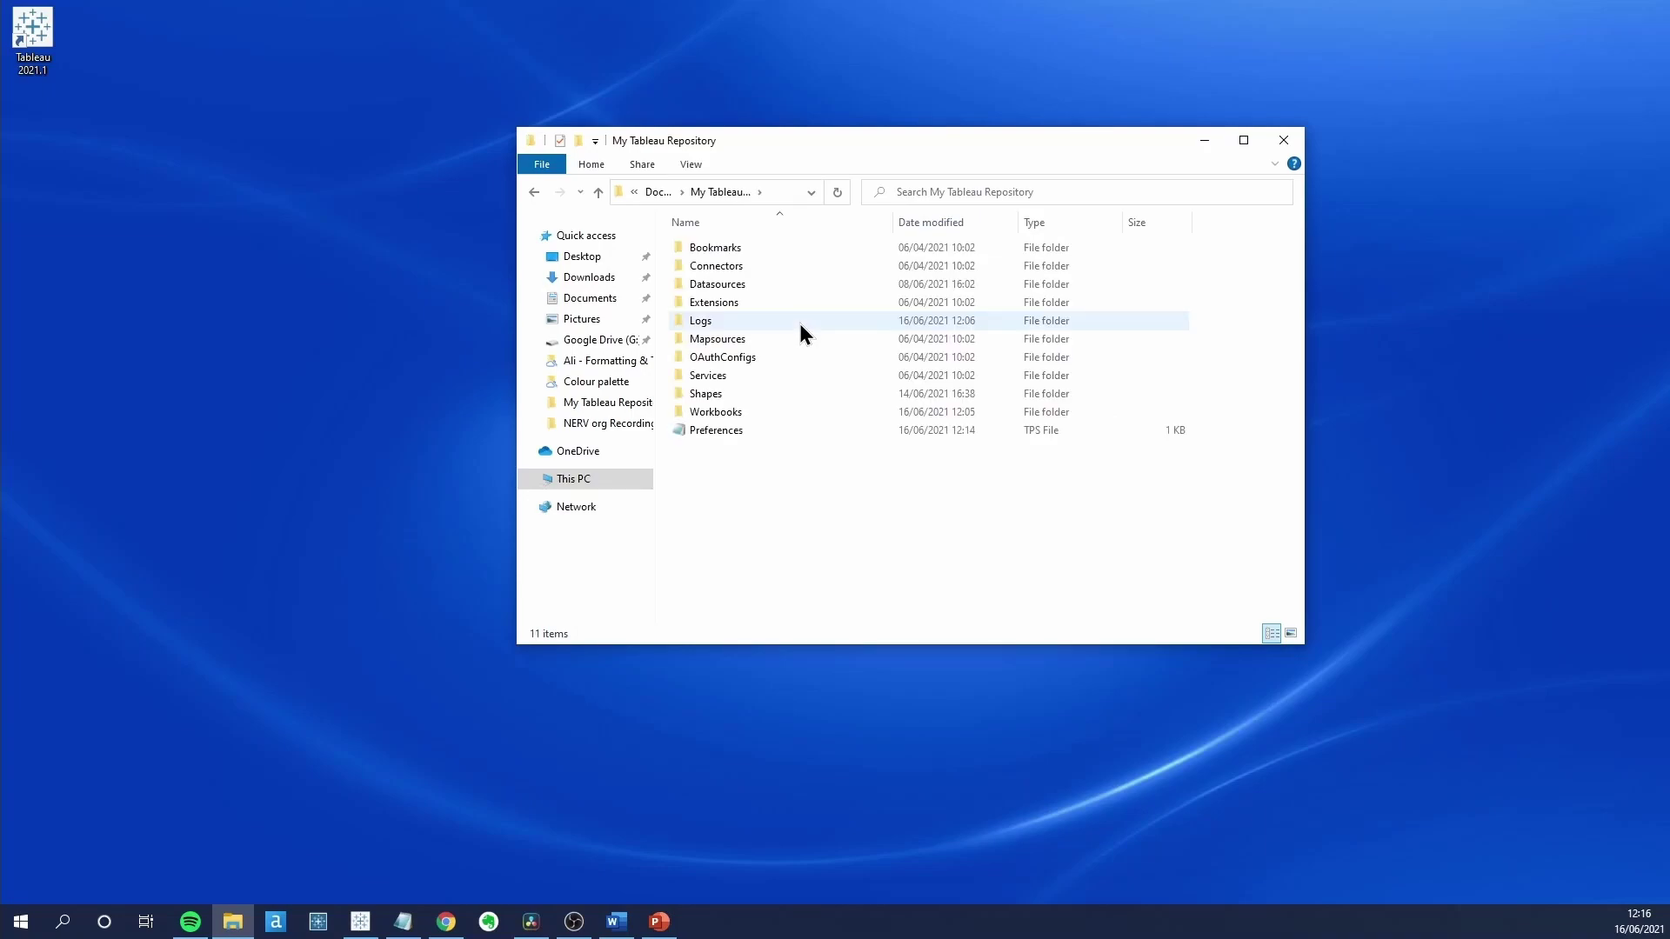
{"action": "right_click", "coordinate": [763, 426]}
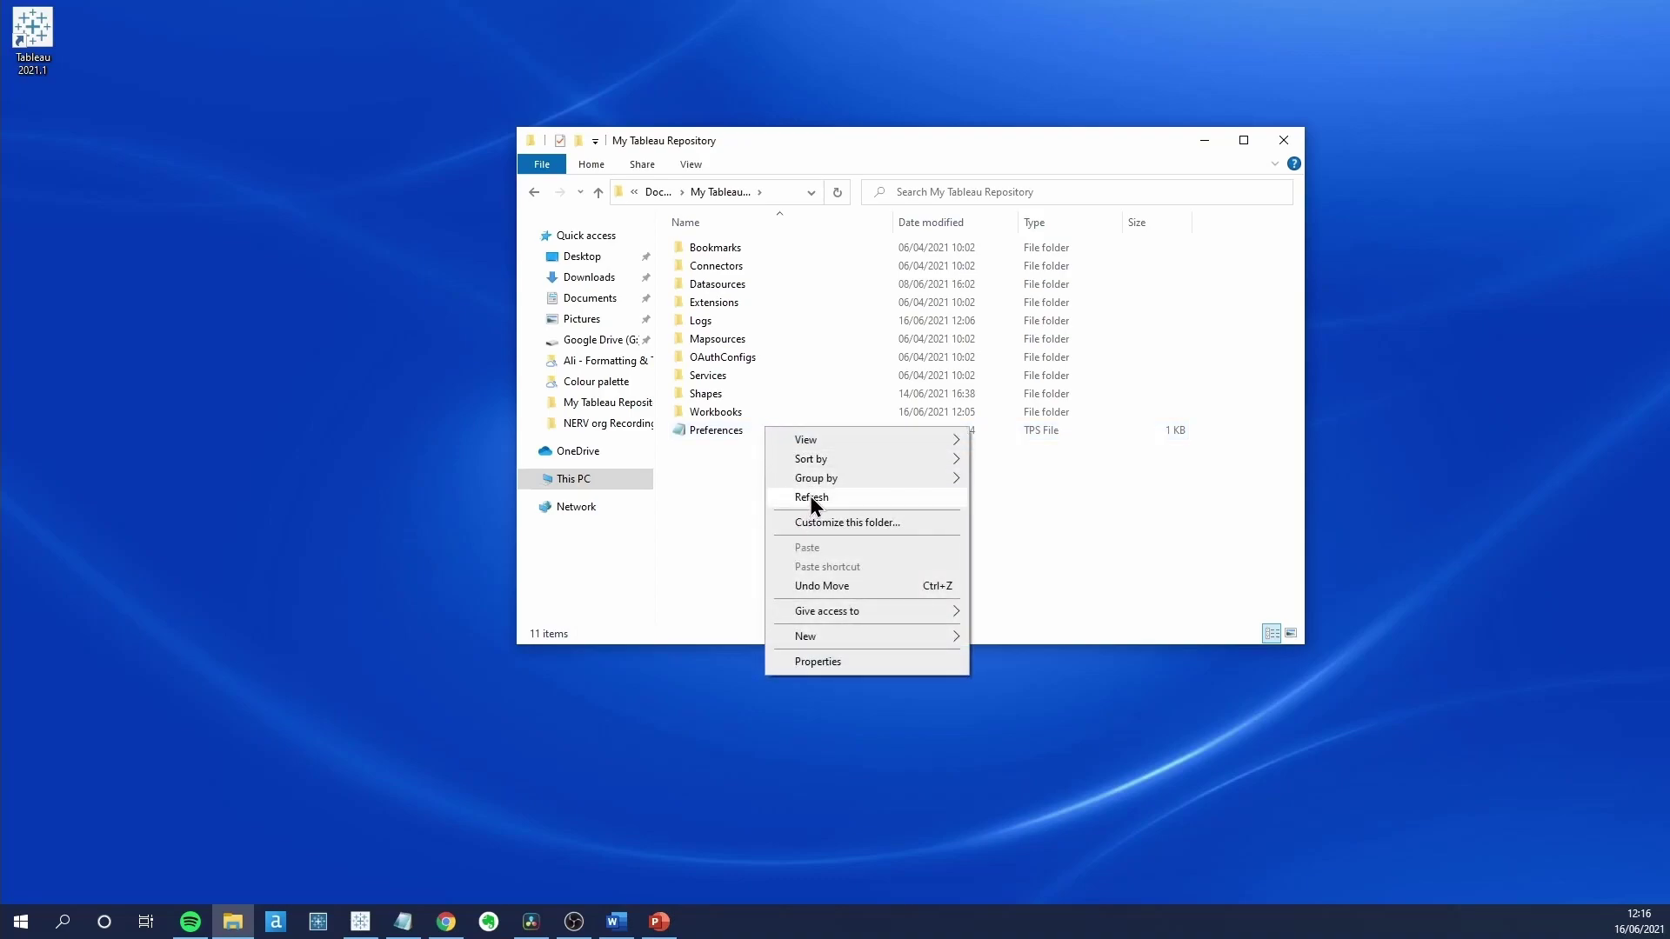
{"action": "right_click", "coordinate": [737, 426]}
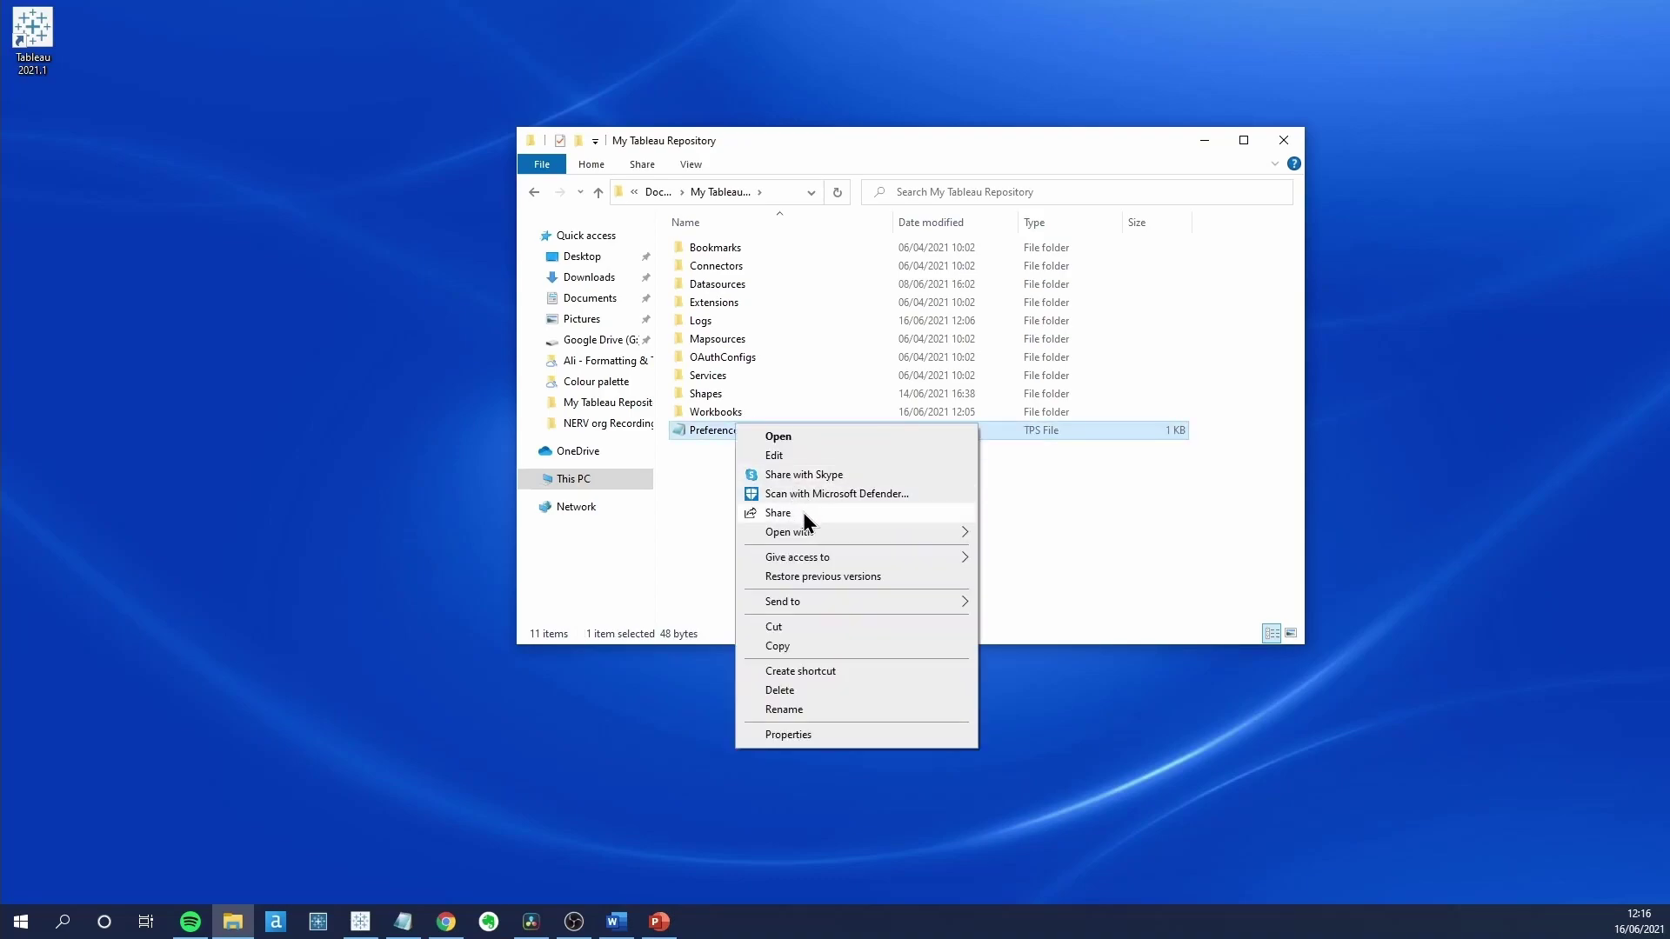
- Open Preferences.tps in Notepad and add a <preferences> opening tag after the workbook tag
{"action": "mouse_move", "coordinate": [811, 529]}
{"action": "left_click", "coordinate": [1031, 529]}
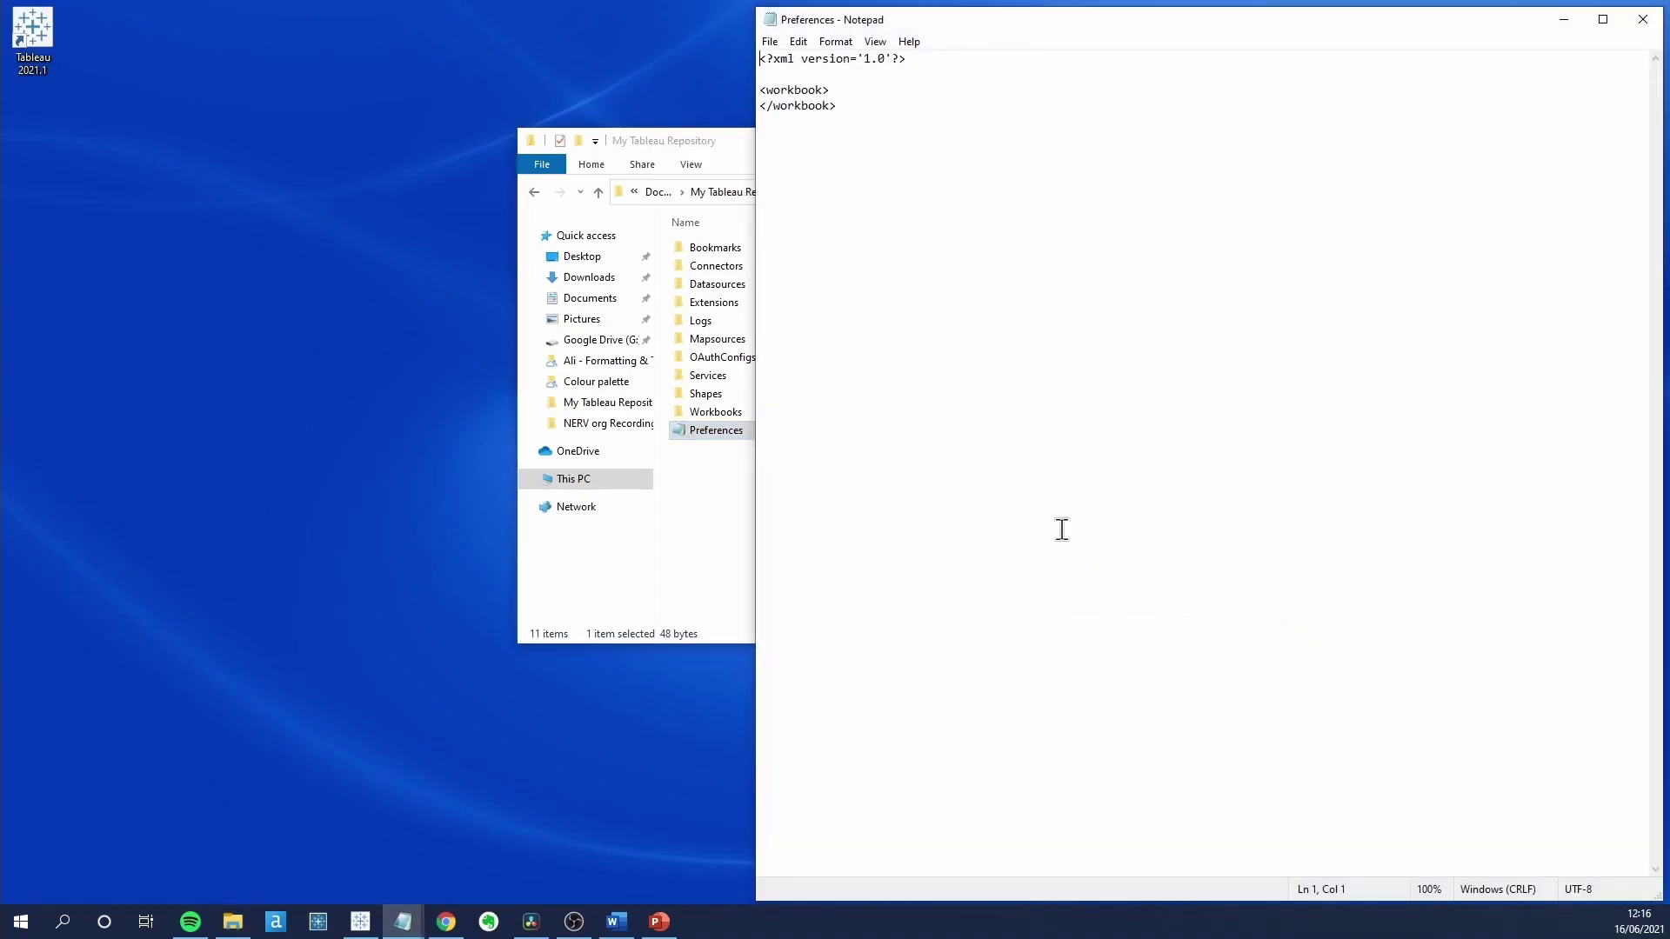
{"action": "left_click", "coordinate": [858, 92]}
{"action": "key", "text": "Return"}
{"action": "key", "text": "Return"}
{"action": "type", "text": "<preferences"}
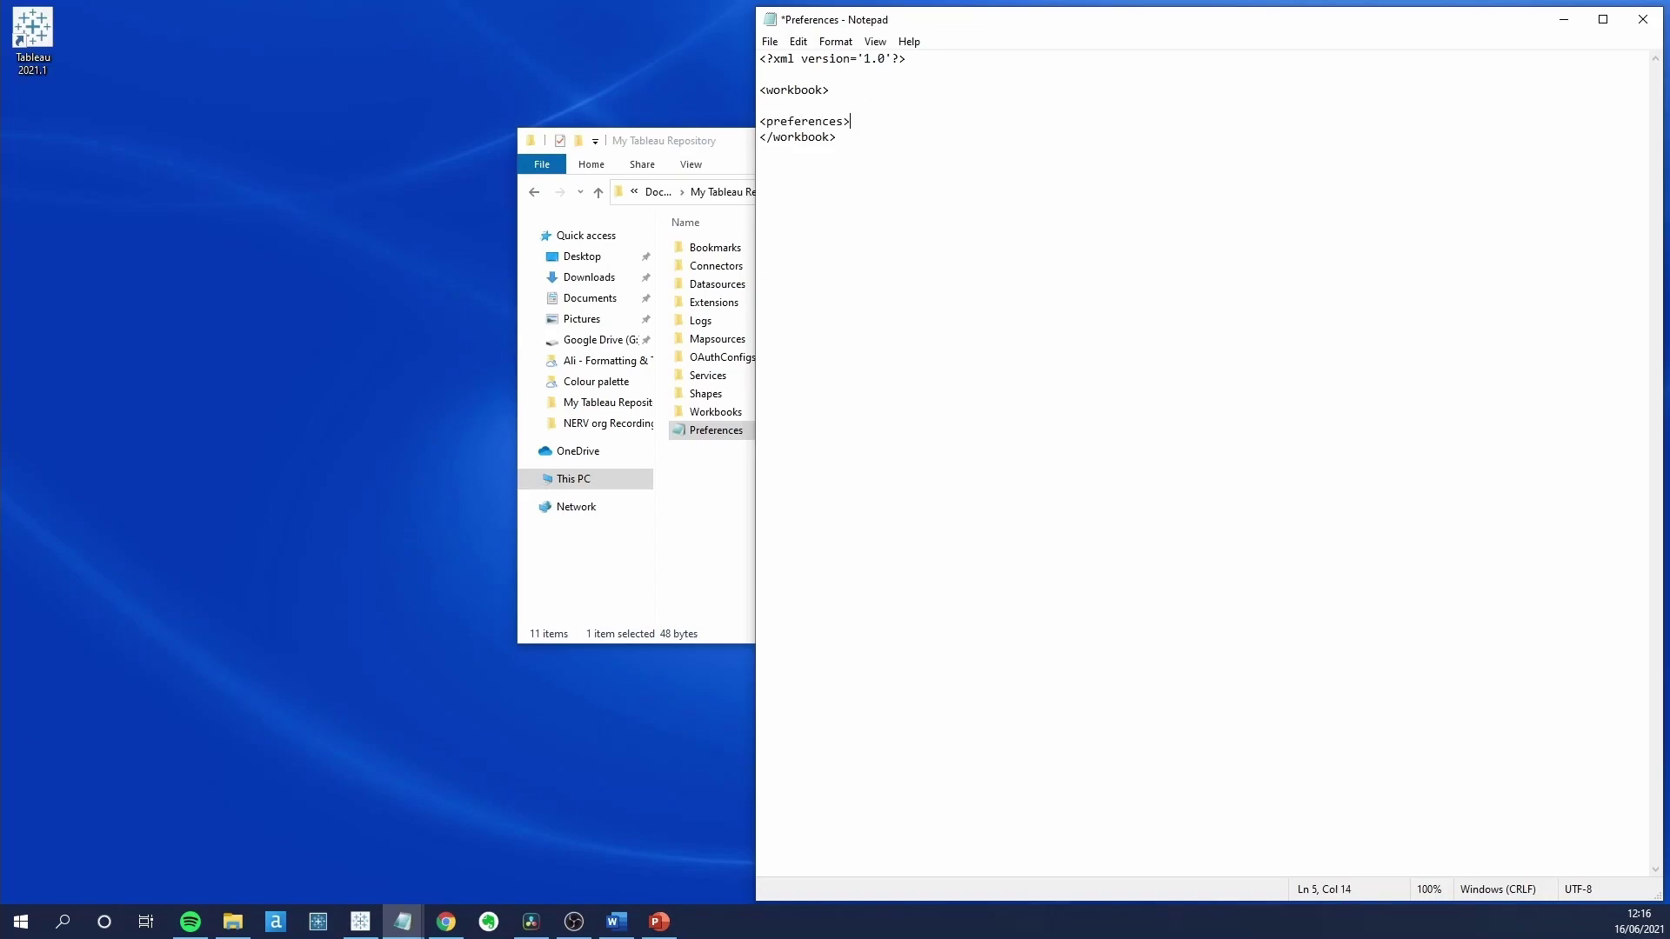
{"action": "type", "text": ">"}
{"action": "key", "text": "Return"}
{"action": "key", "text": "Return"}
- Duplicate the <preferences> tag and turn the copy into a </preferences> closing tag
{"action": "left_click_drag", "start_coordinate": [886, 123], "coordinate": [757, 118]}
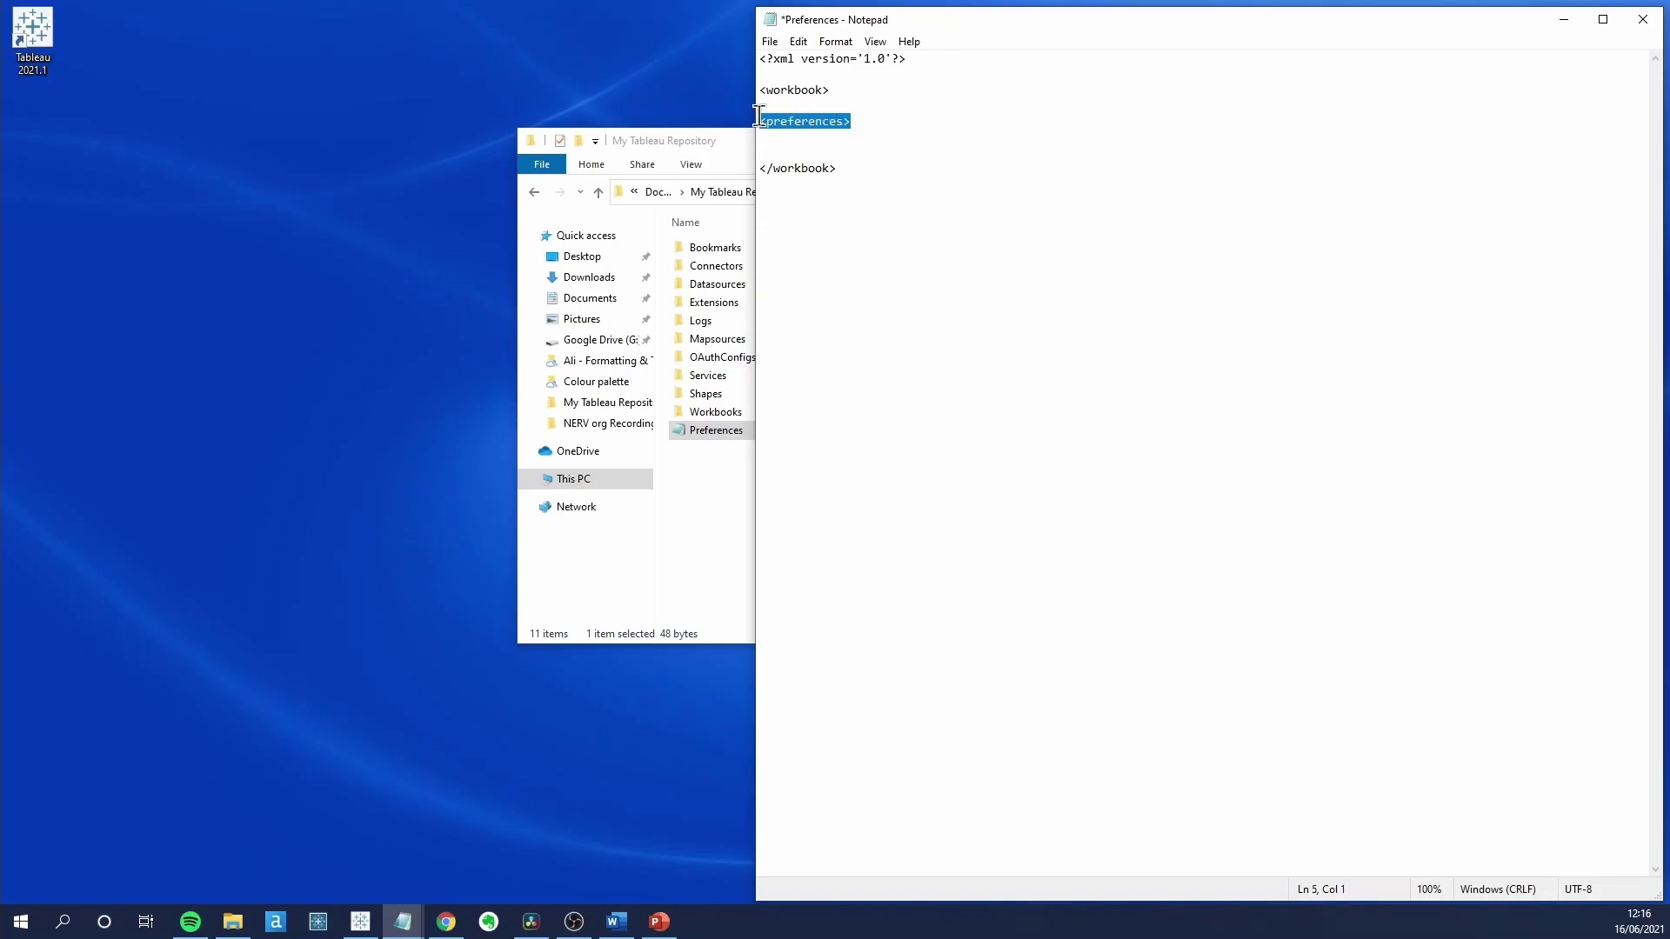
{"action": "key", "text": "ctrl+c"}
{"action": "left_click", "coordinate": [788, 153]}
{"action": "key", "text": "ctrl+v"}
{"action": "key", "text": "Return"}
{"action": "left_click", "coordinate": [766, 153]}
{"action": "type", "text": "/"}
{"action": "left_click", "coordinate": [817, 142]}
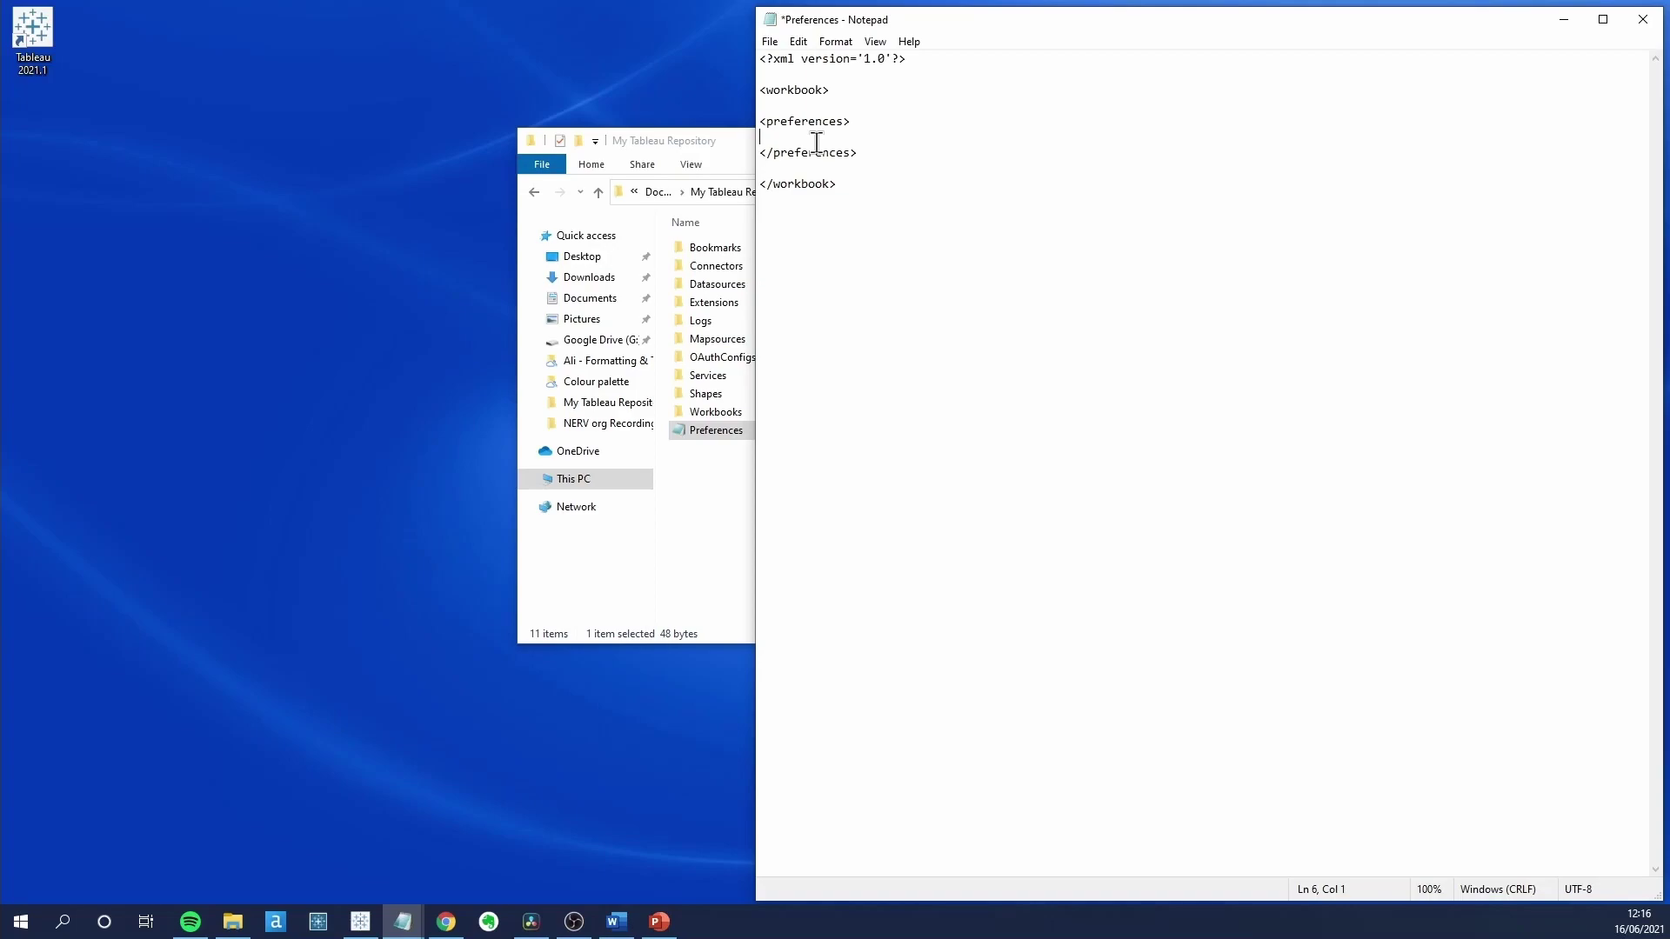
- Paste the three color-palette blocks between the preferences tags, highlighting the palette tag and name attribute
{"action": "key", "text": "ctrl+v"}
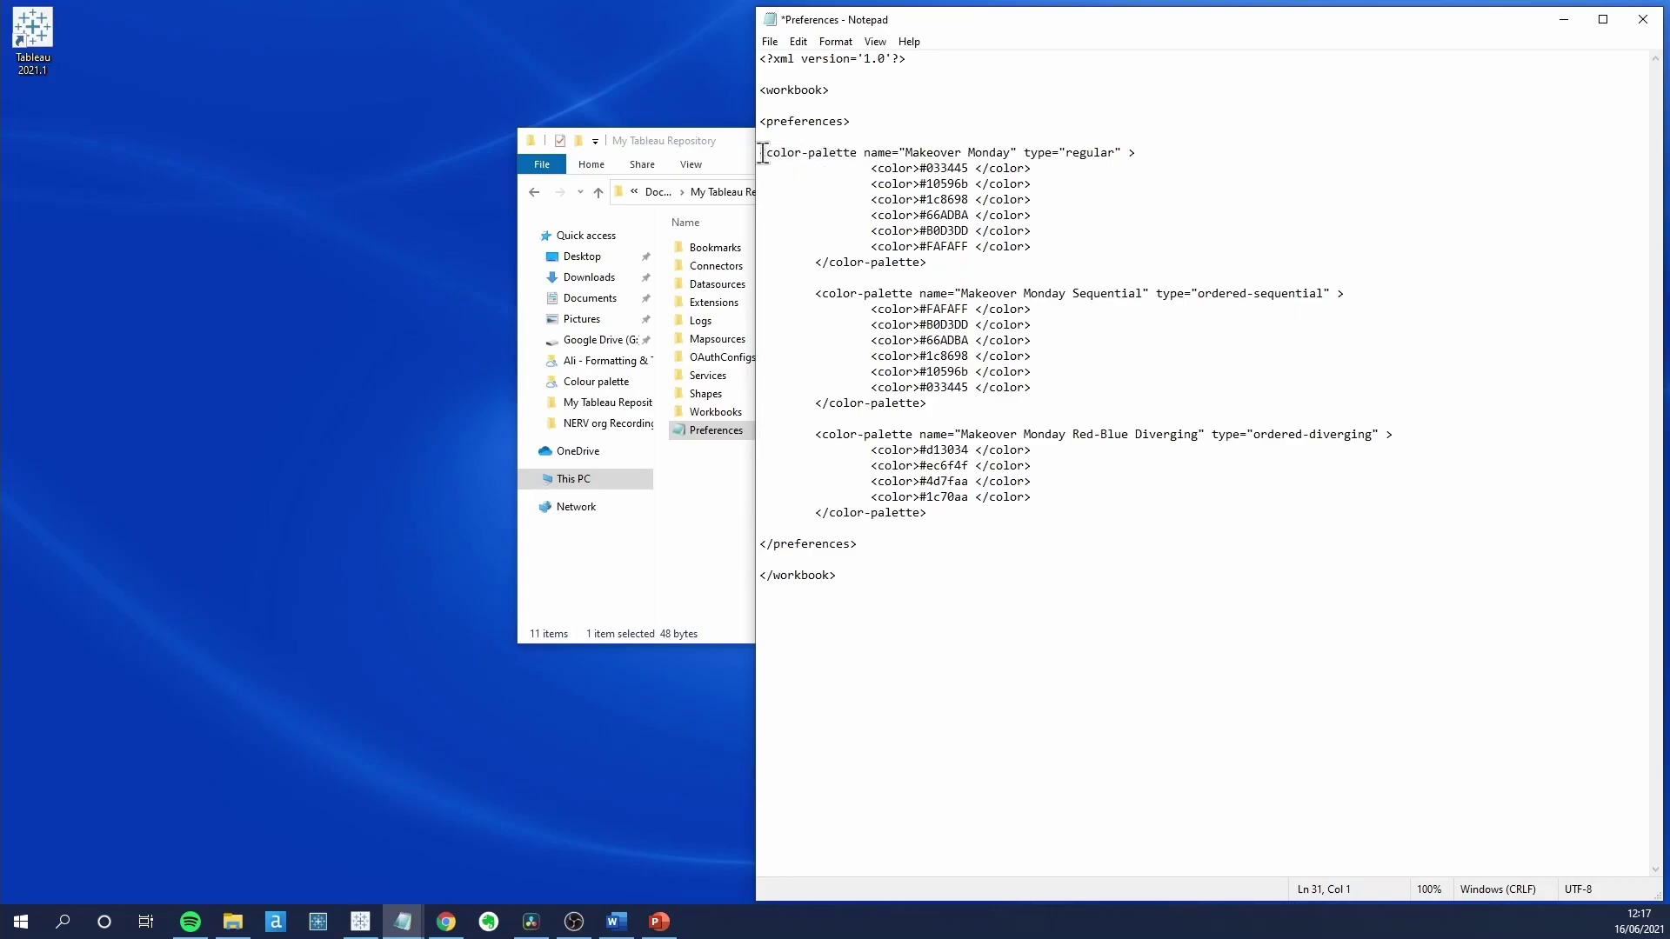
{"action": "left_click_drag", "start_coordinate": [763, 153], "coordinate": [862, 153]}
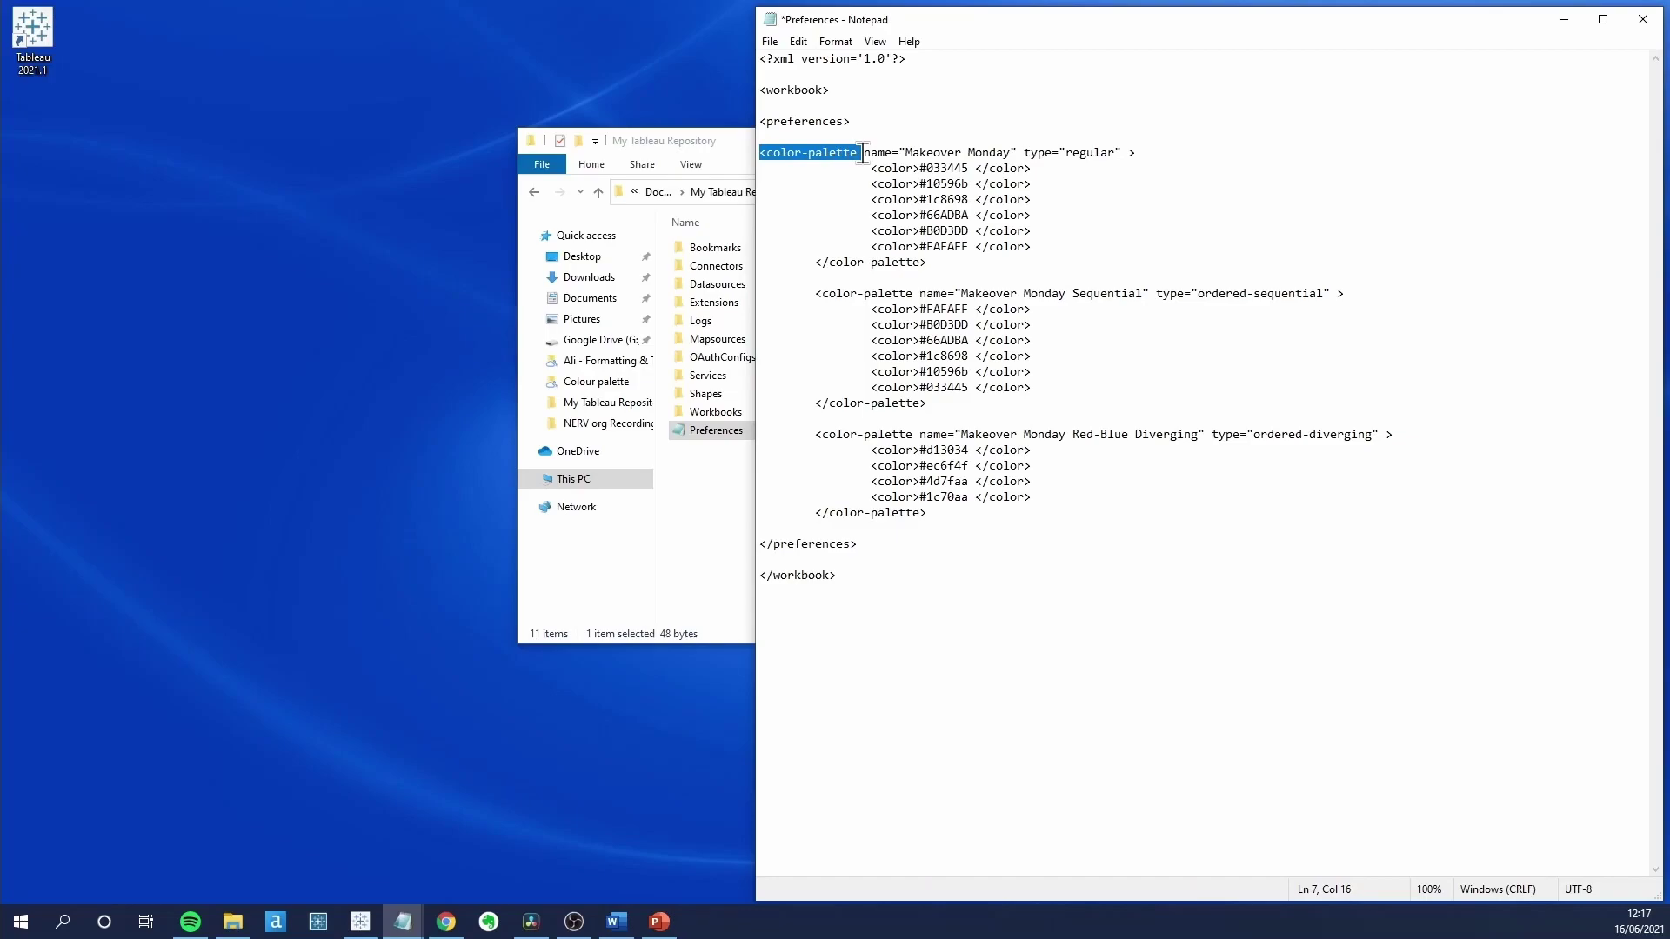
{"action": "left_click_drag", "start_coordinate": [863, 153], "coordinate": [1058, 153]}
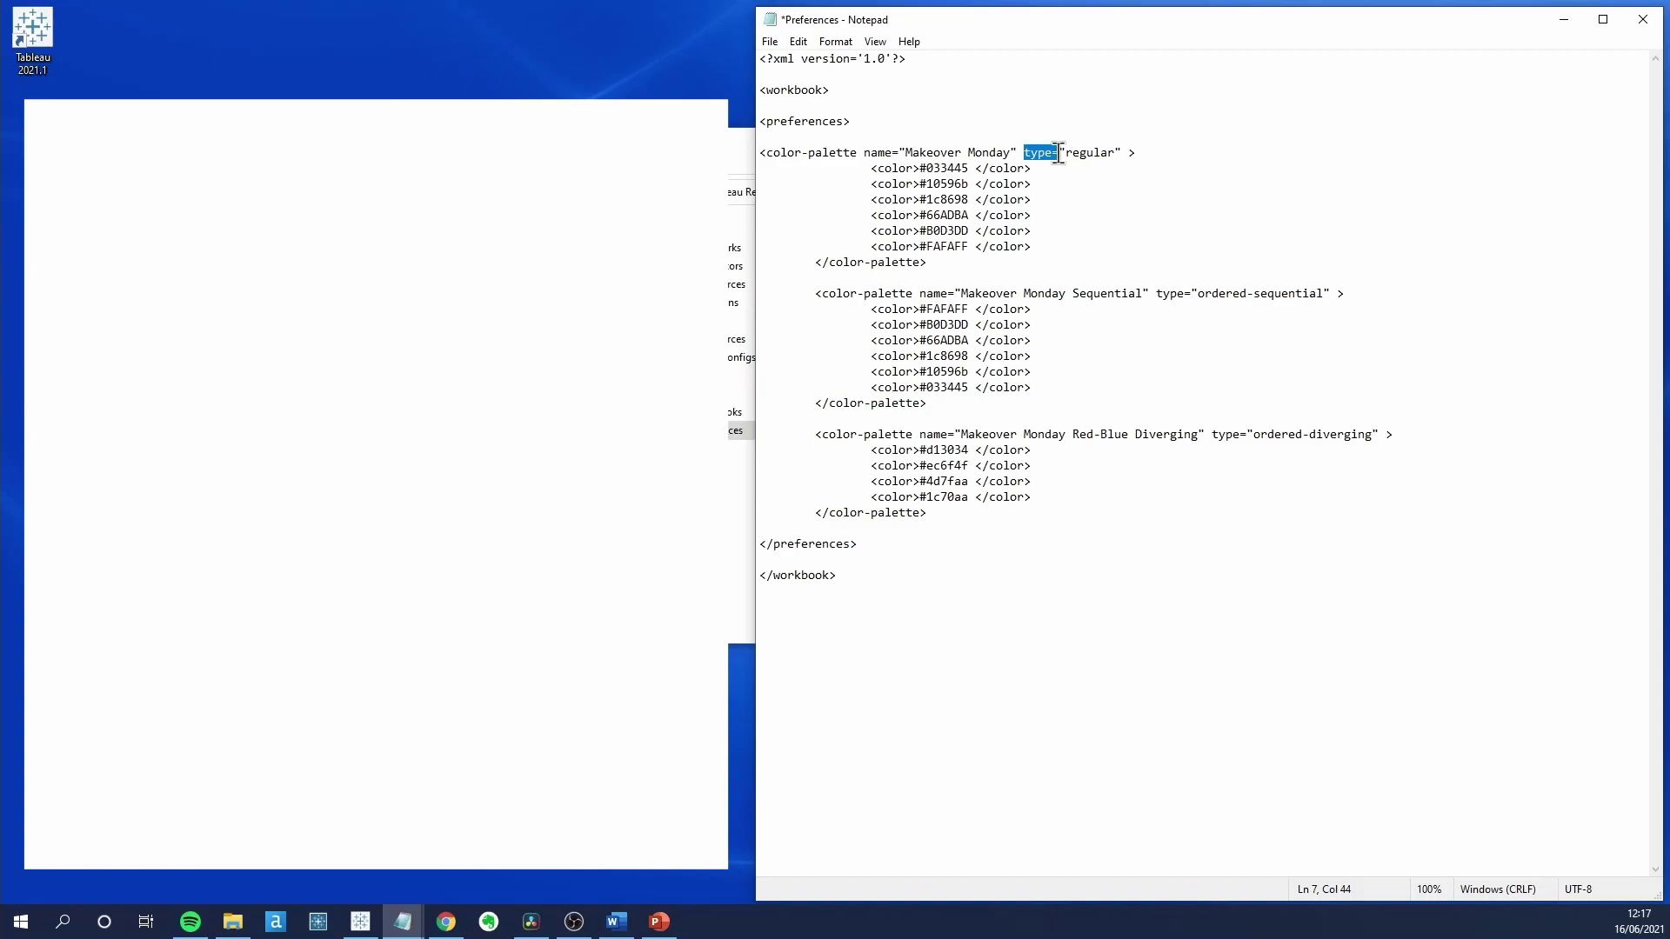
{"action": "left_click_drag", "start_coordinate": [1058, 152], "coordinate": [1124, 152]}
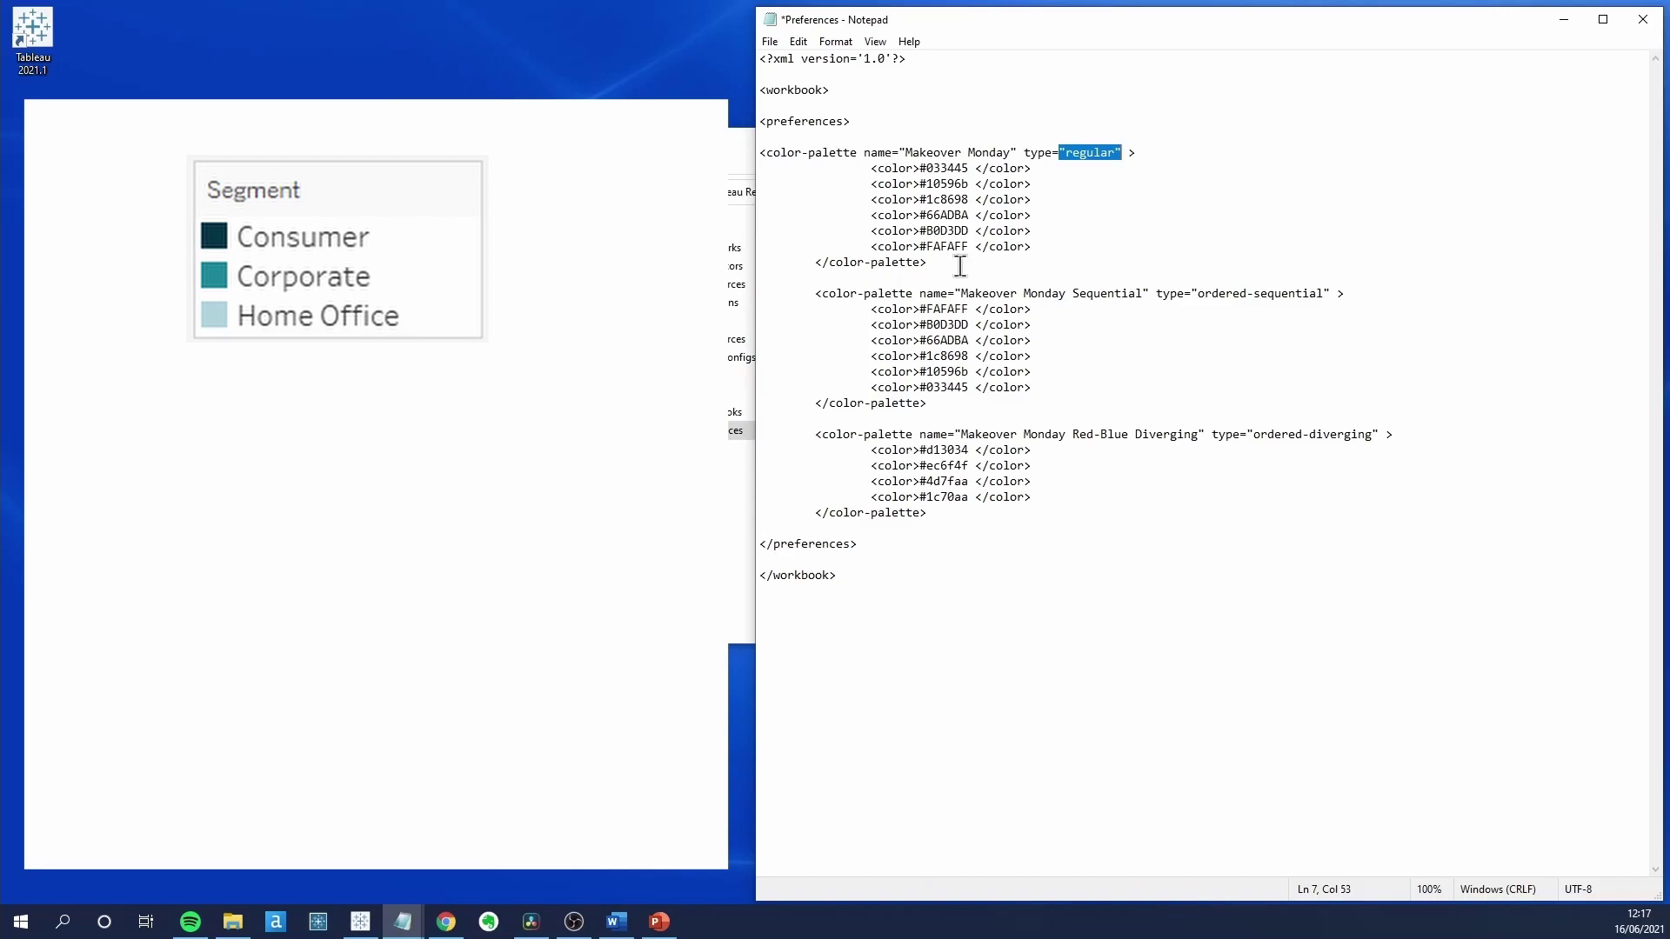
{"action": "left_click_drag", "start_coordinate": [1191, 293], "coordinate": [1332, 293]}
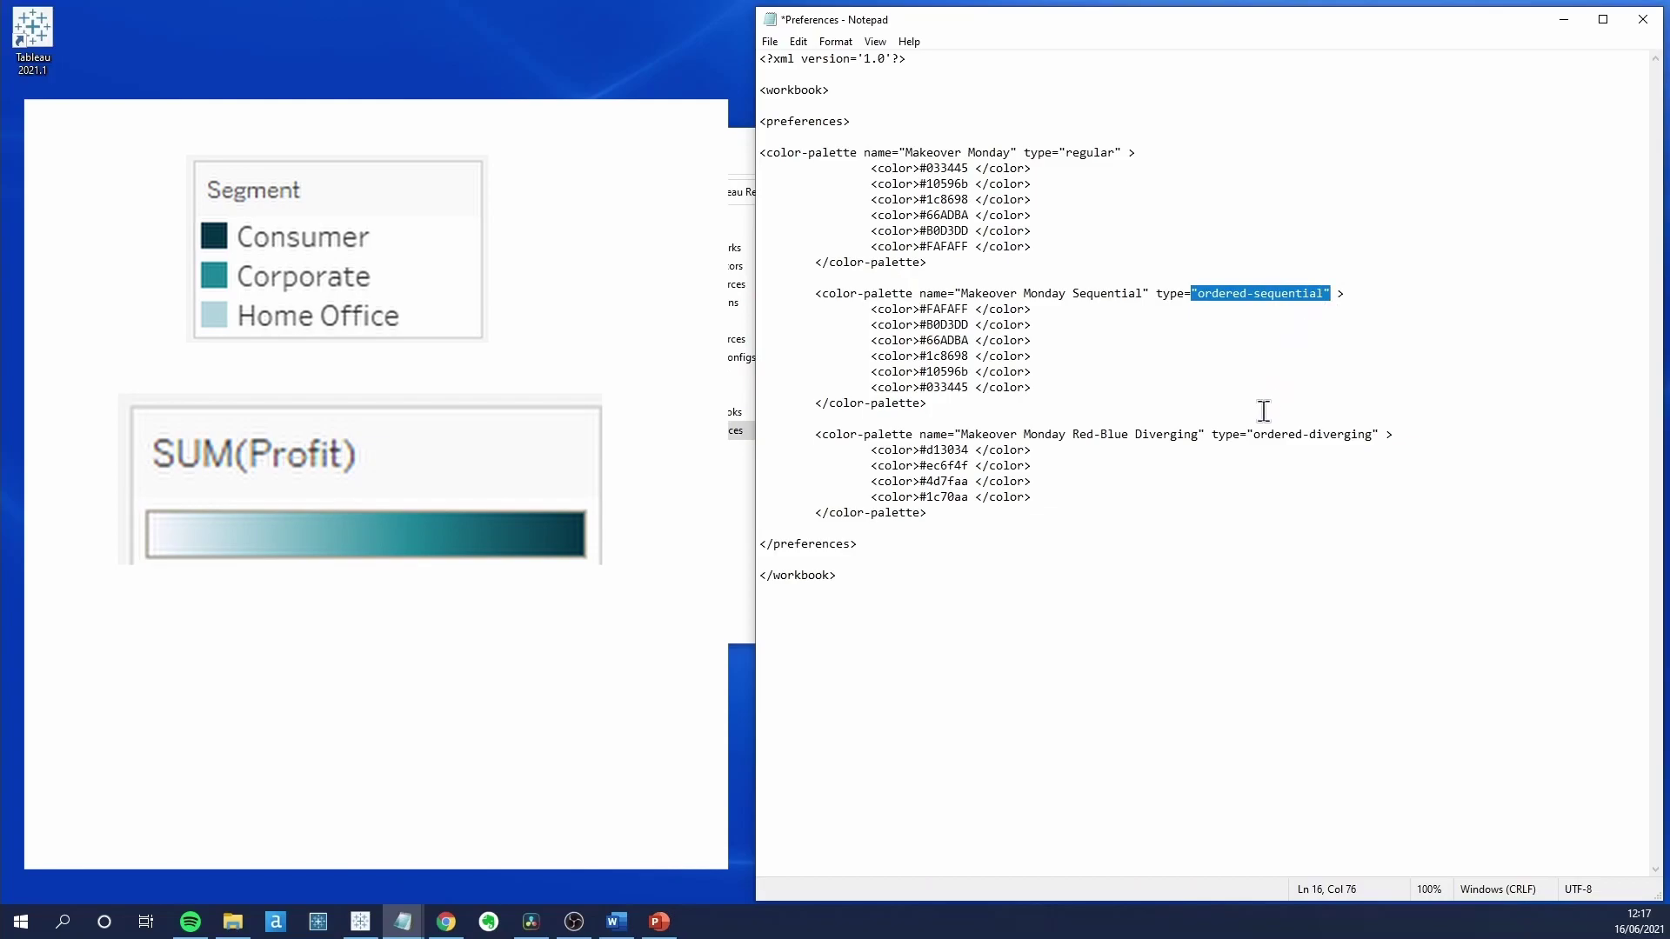
{"action": "left_click_drag", "start_coordinate": [1248, 434], "coordinate": [1384, 433]}
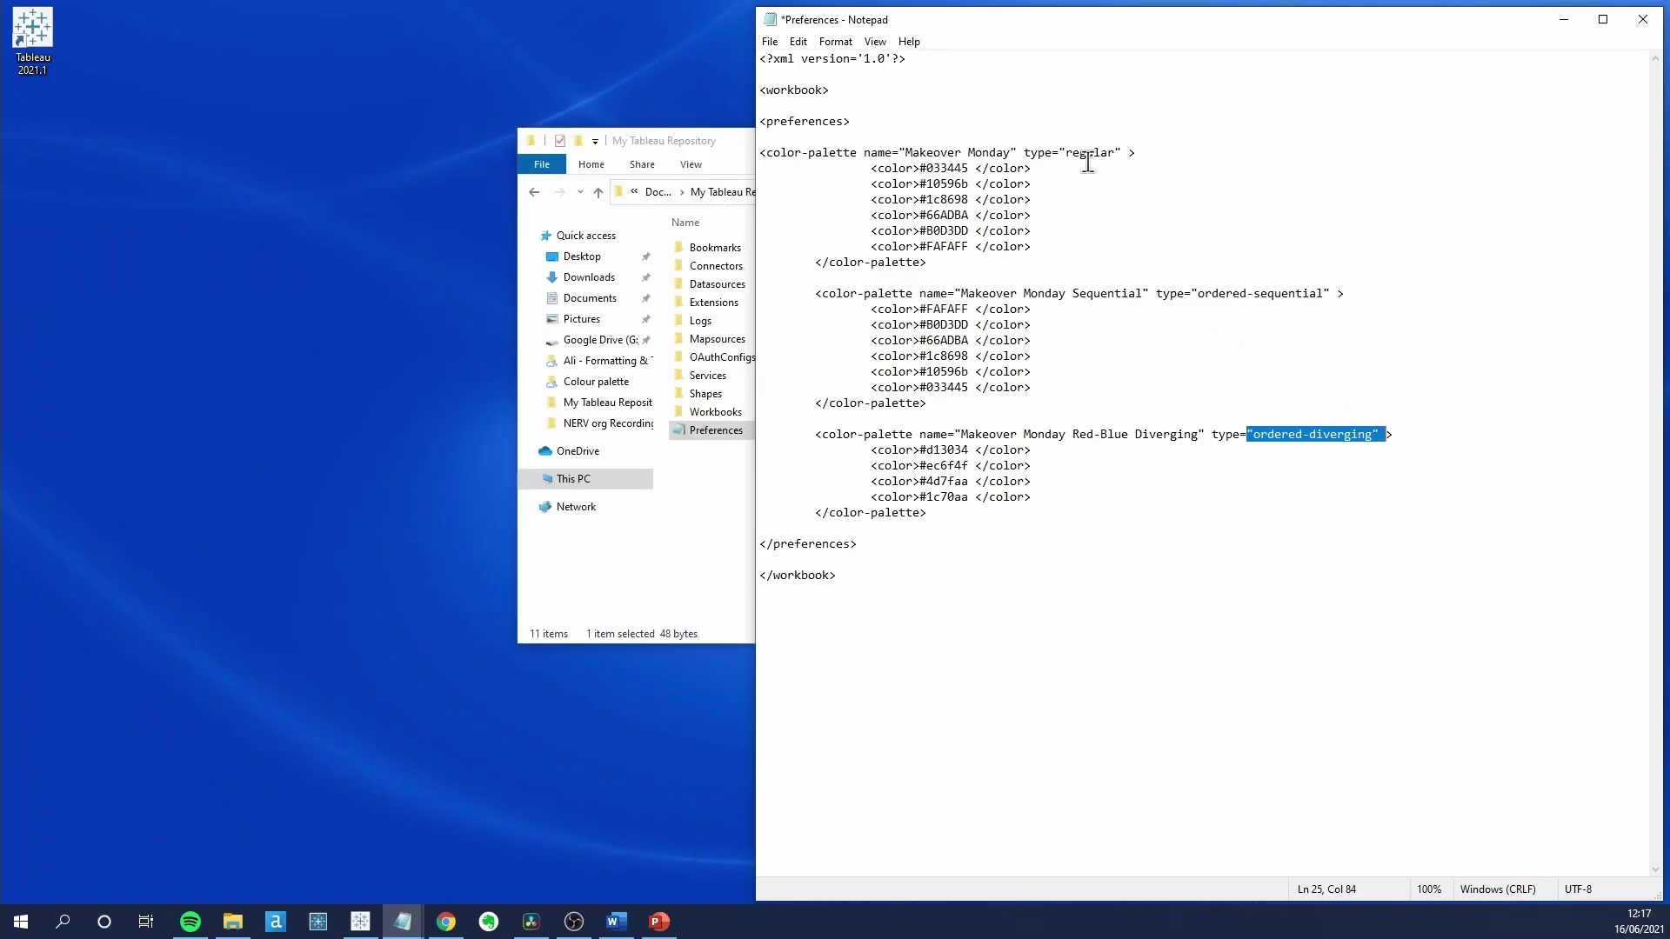
- Highlight the palette, color and closing color-palette tags, then save Preferences.tps
{"action": "left_click_drag", "start_coordinate": [1137, 154], "coordinate": [1122, 153]}
{"action": "left_click_drag", "start_coordinate": [872, 174], "coordinate": [1032, 169]}
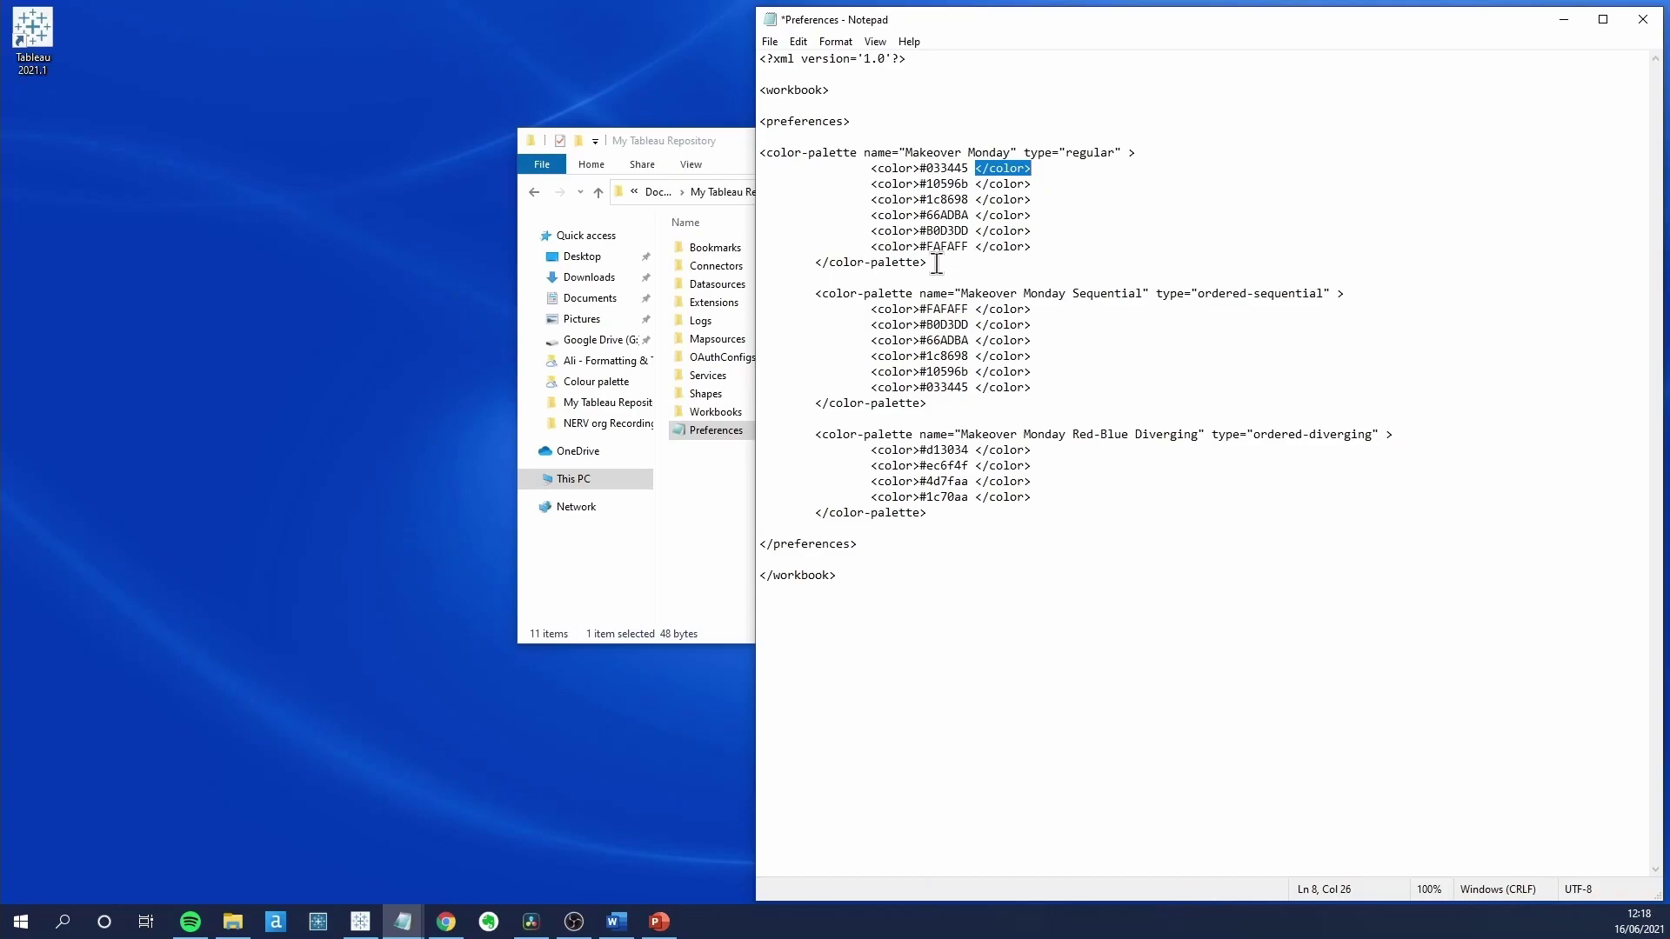
{"action": "left_click_drag", "start_coordinate": [932, 263], "coordinate": [802, 262]}
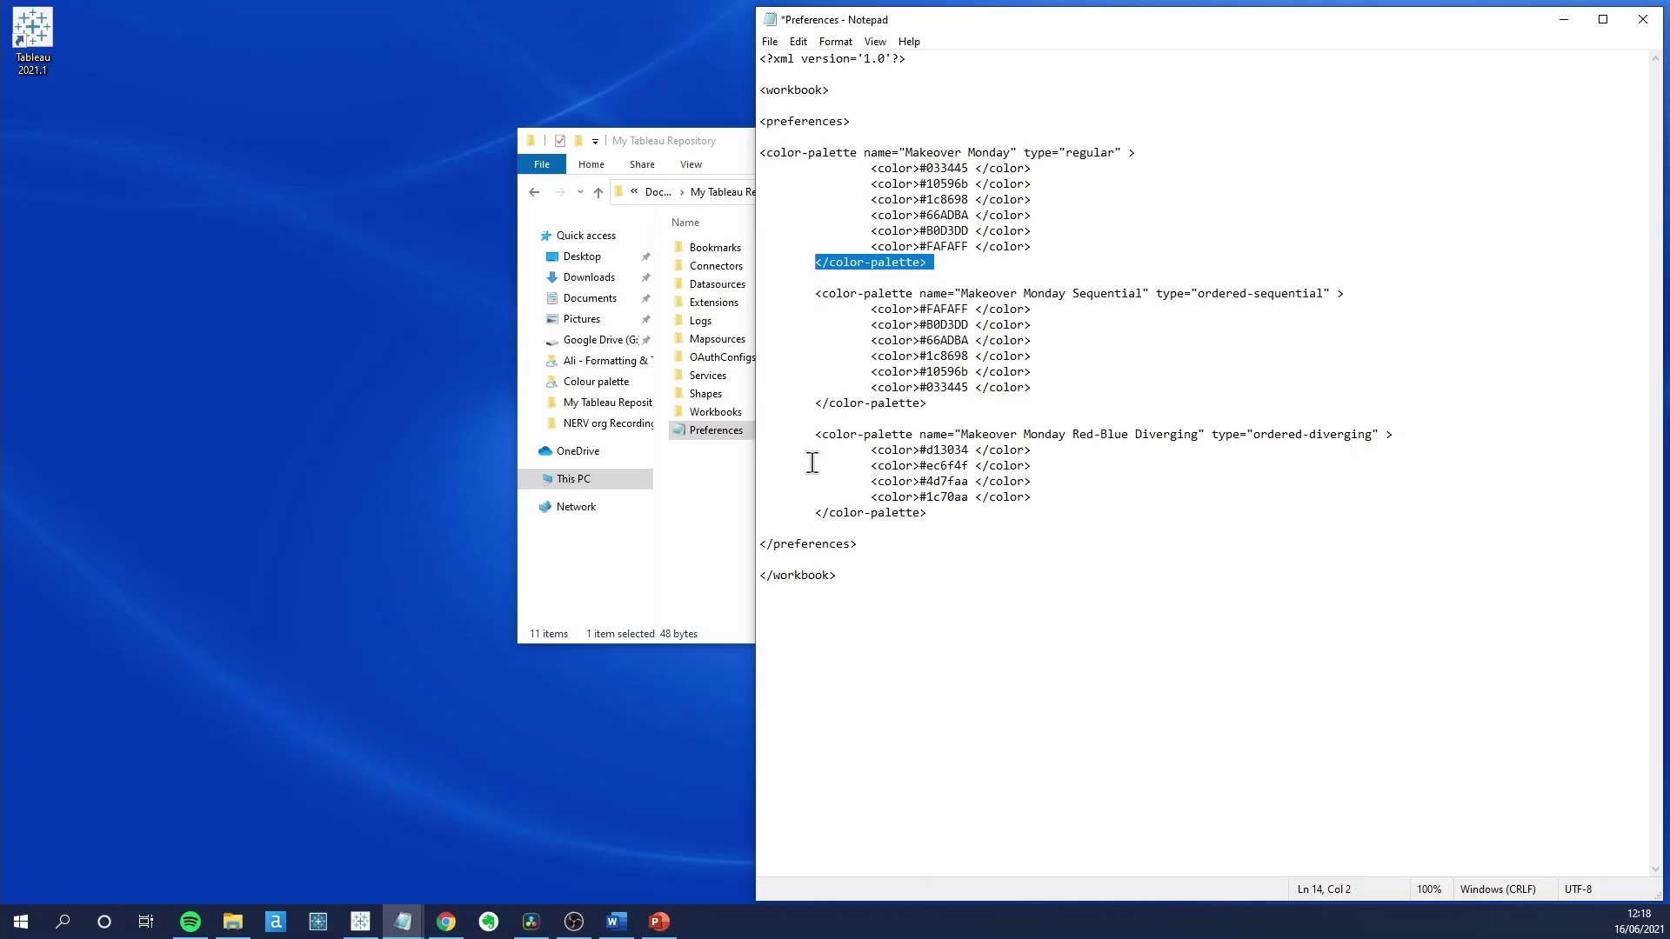
{"action": "left_click", "coordinate": [770, 42]}
{"action": "left_click", "coordinate": [793, 117]}
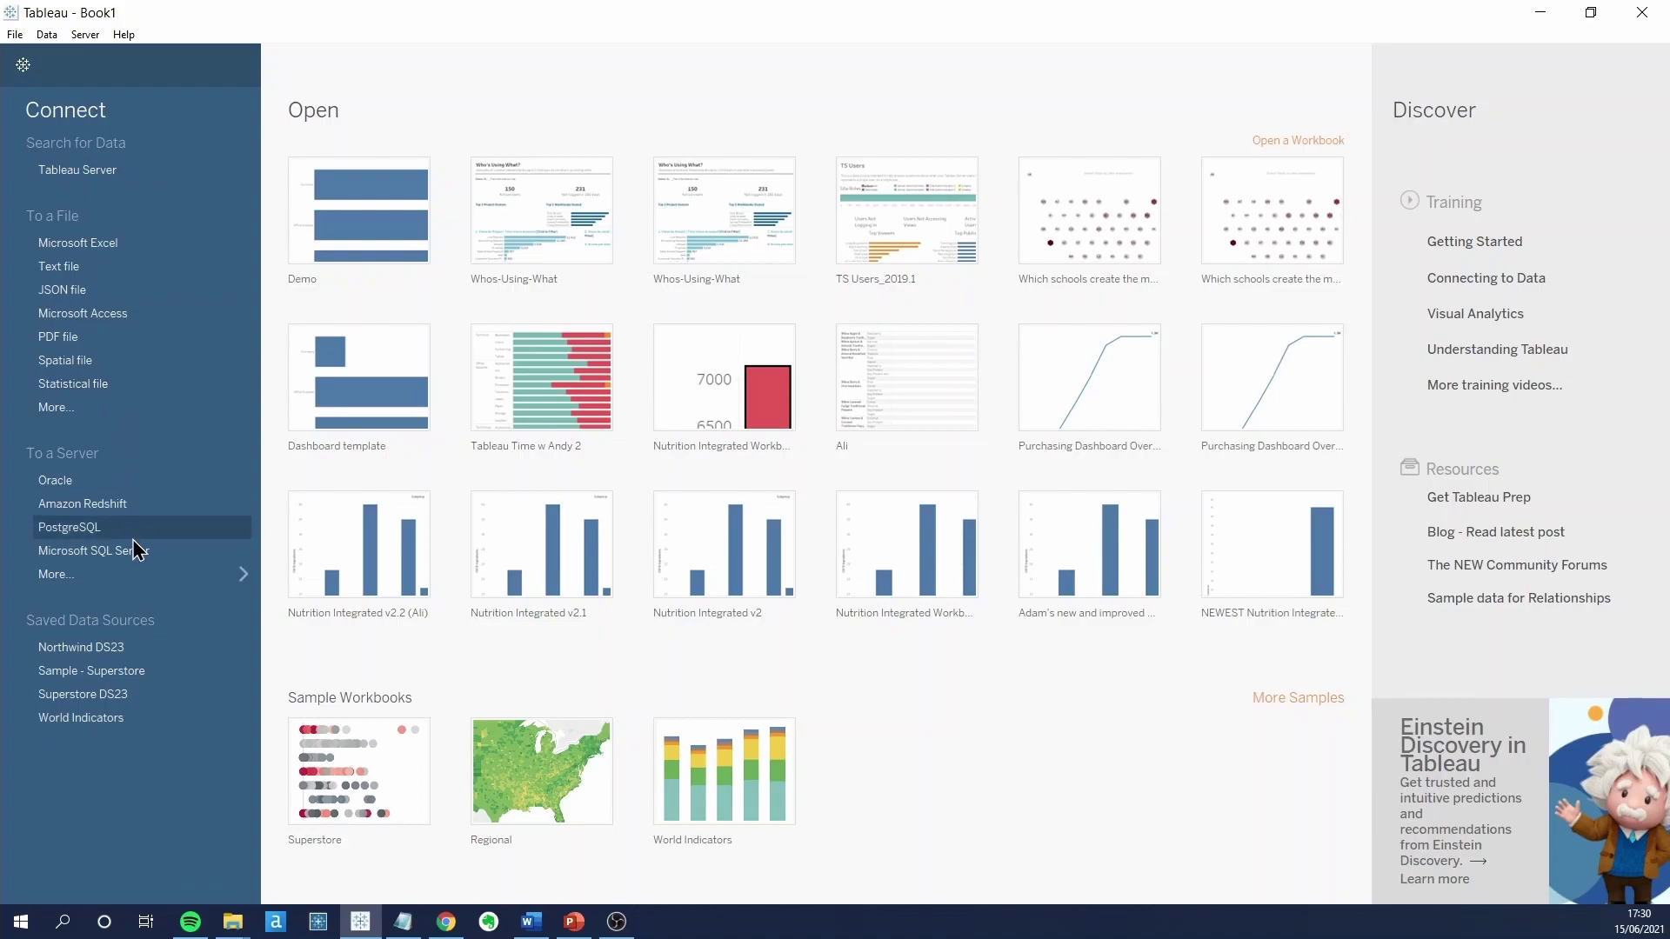
- Connect to Sample - Superstore and chart SUM(Sales) by Segment as bars fitting Entire View
{"action": "left_click", "coordinate": [127, 677]}
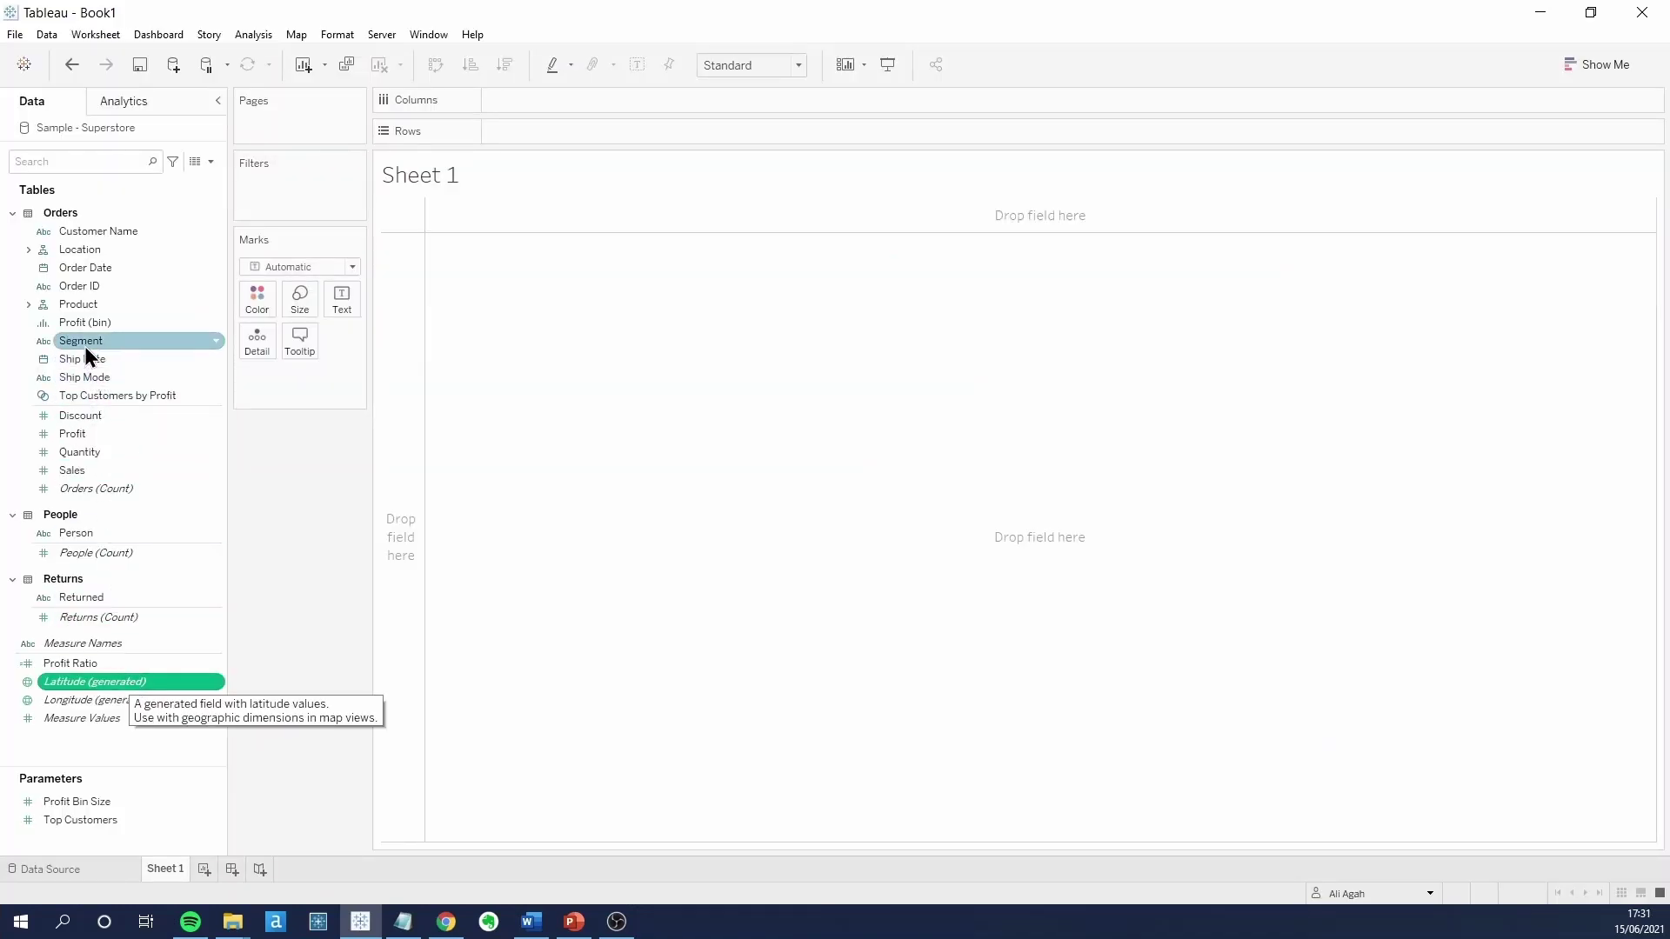
{"action": "left_click_drag", "start_coordinate": [85, 346], "coordinate": [398, 296]}
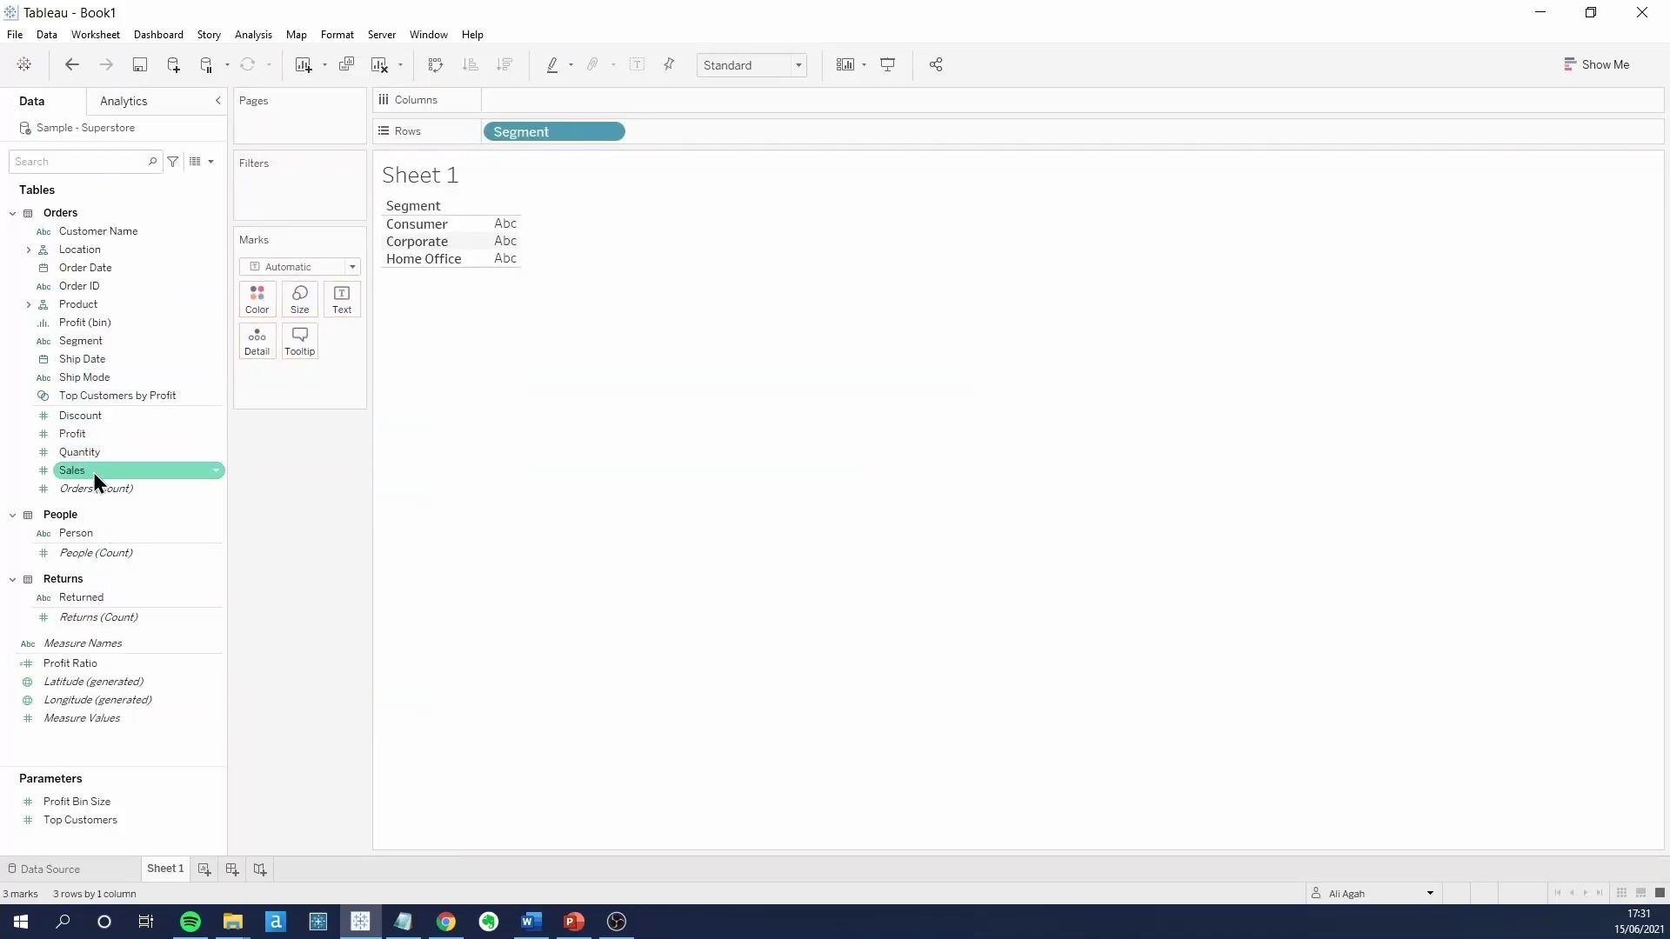
{"action": "left_click_drag", "start_coordinate": [92, 472], "coordinate": [555, 94]}
{"action": "left_click", "coordinate": [772, 65]}
{"action": "left_click", "coordinate": [769, 131]}
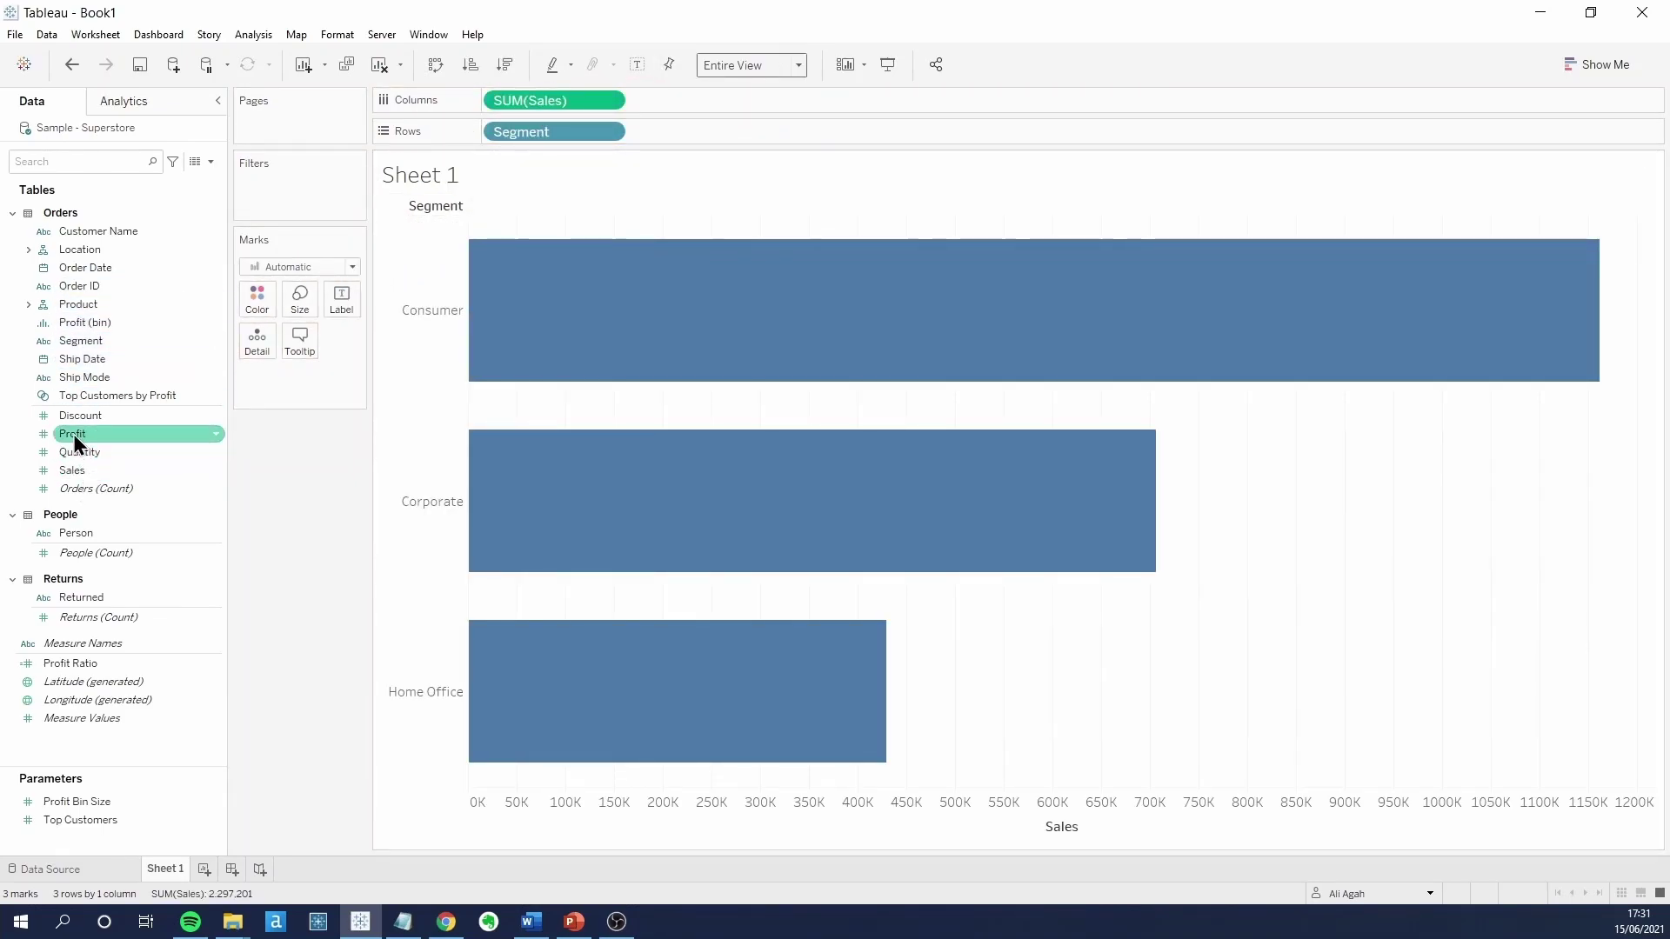
- Colour the bars by Profit and apply the Makeover Monday Sequential palette
{"action": "left_click_drag", "start_coordinate": [75, 444], "coordinate": [257, 306]}
{"action": "left_click", "coordinate": [258, 312]}
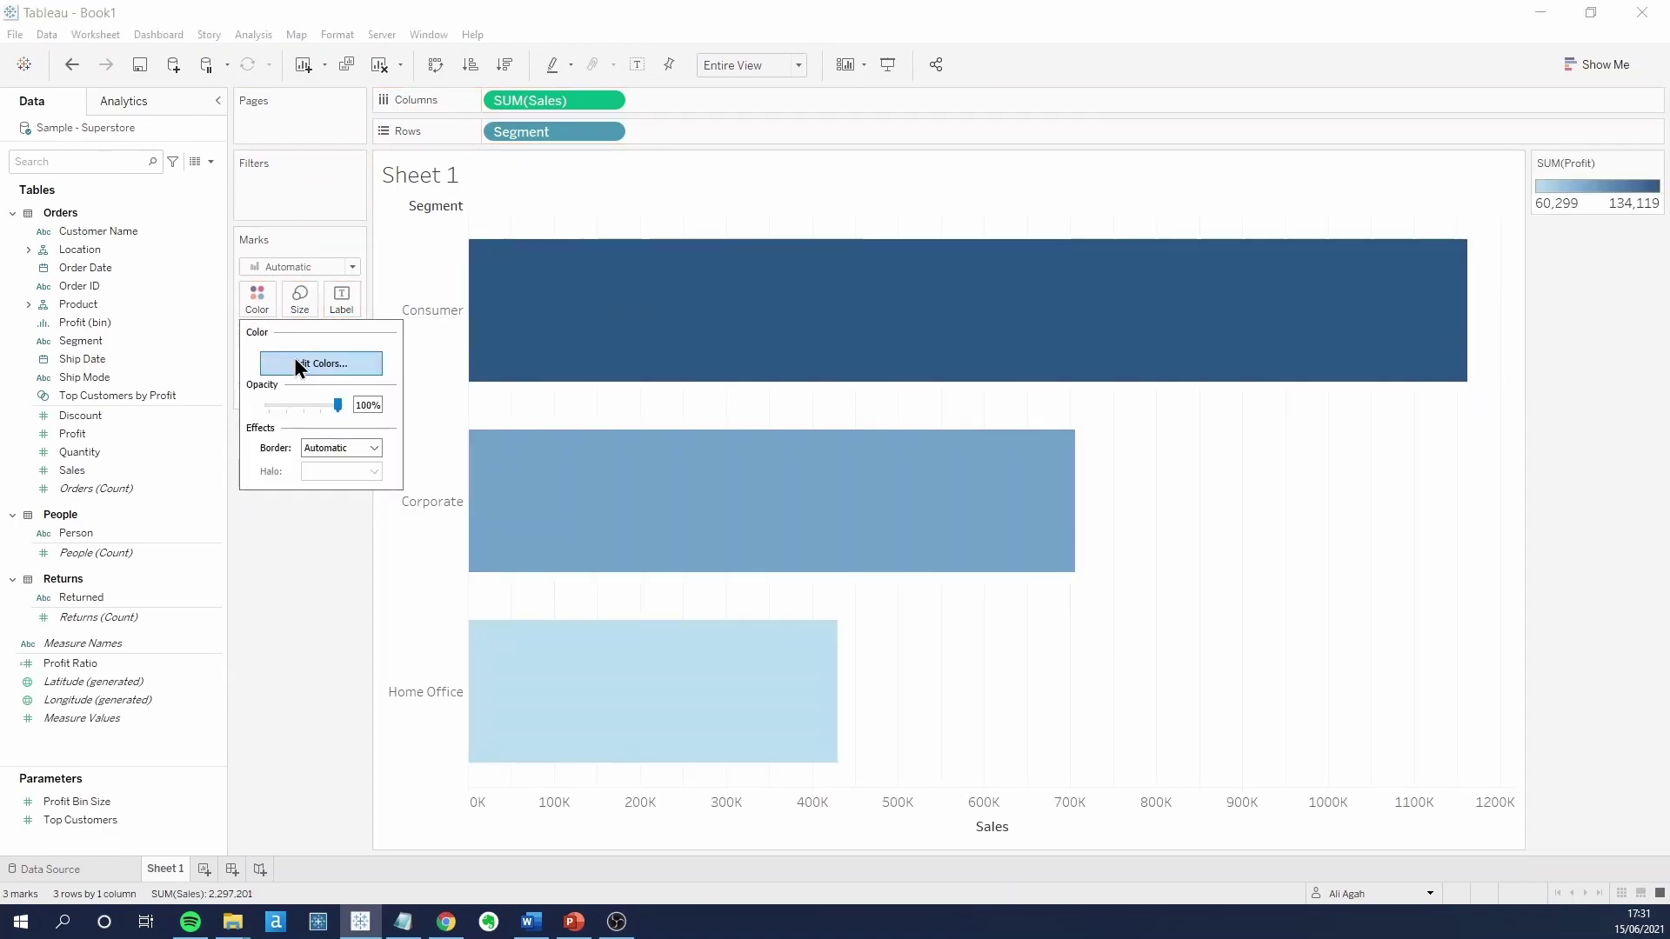
{"action": "left_click", "coordinate": [296, 359]}
{"action": "left_click", "coordinate": [855, 374]}
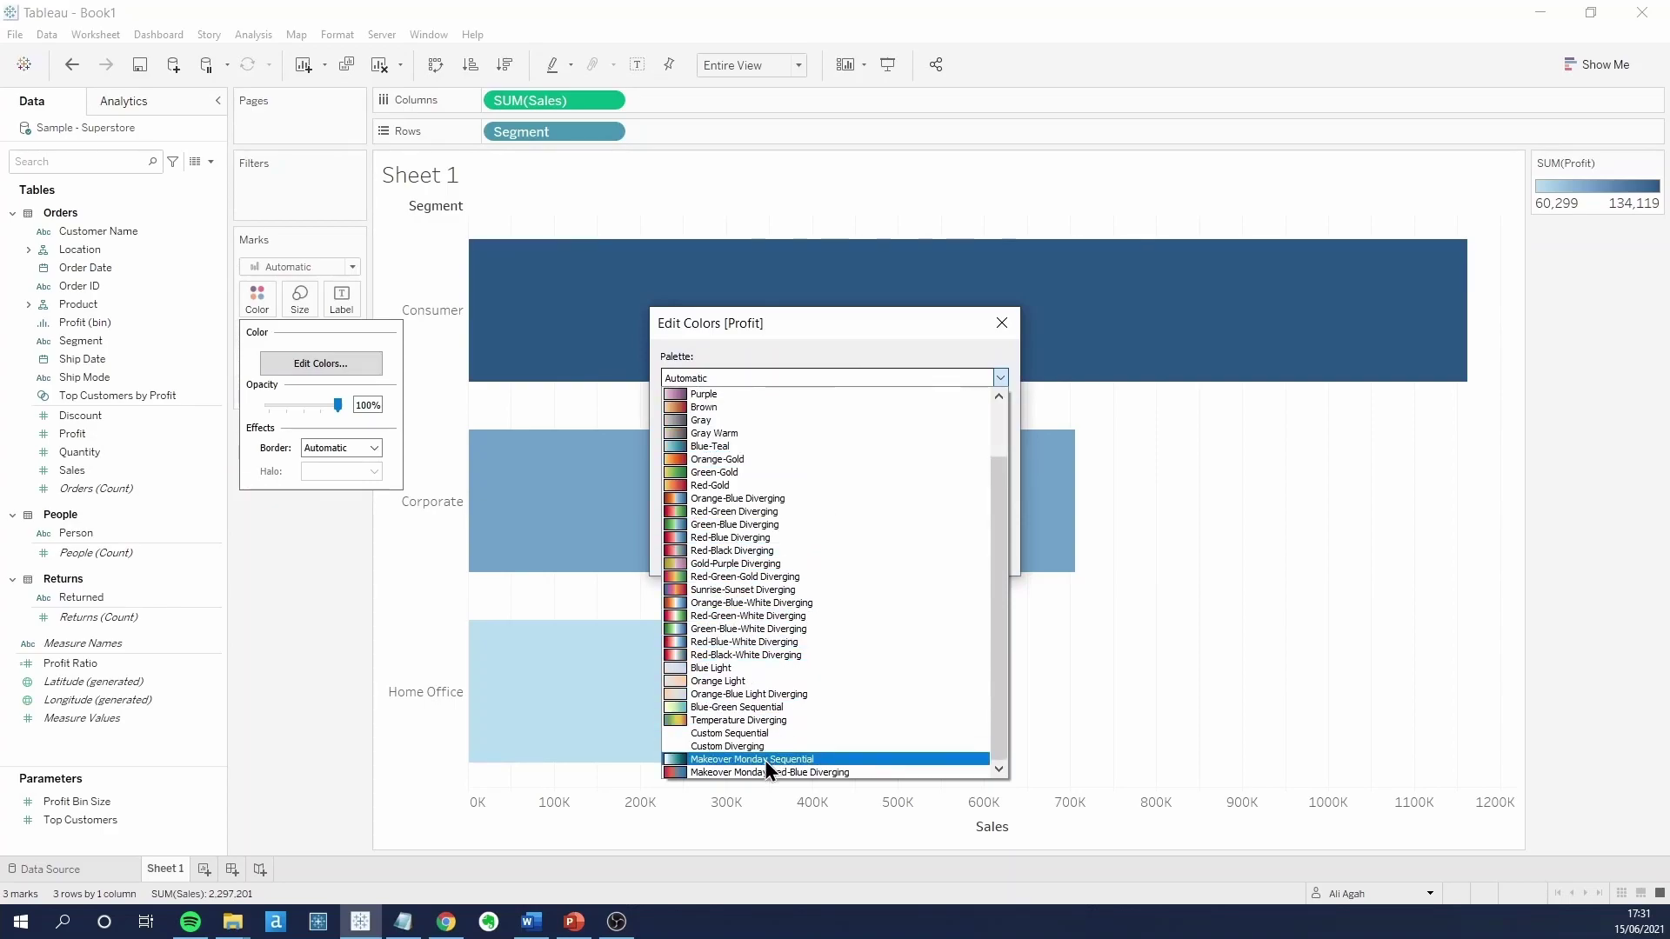
{"action": "left_click", "coordinate": [765, 760]}
{"action": "left_click_drag", "start_coordinate": [811, 341], "coordinate": [1354, 427]}
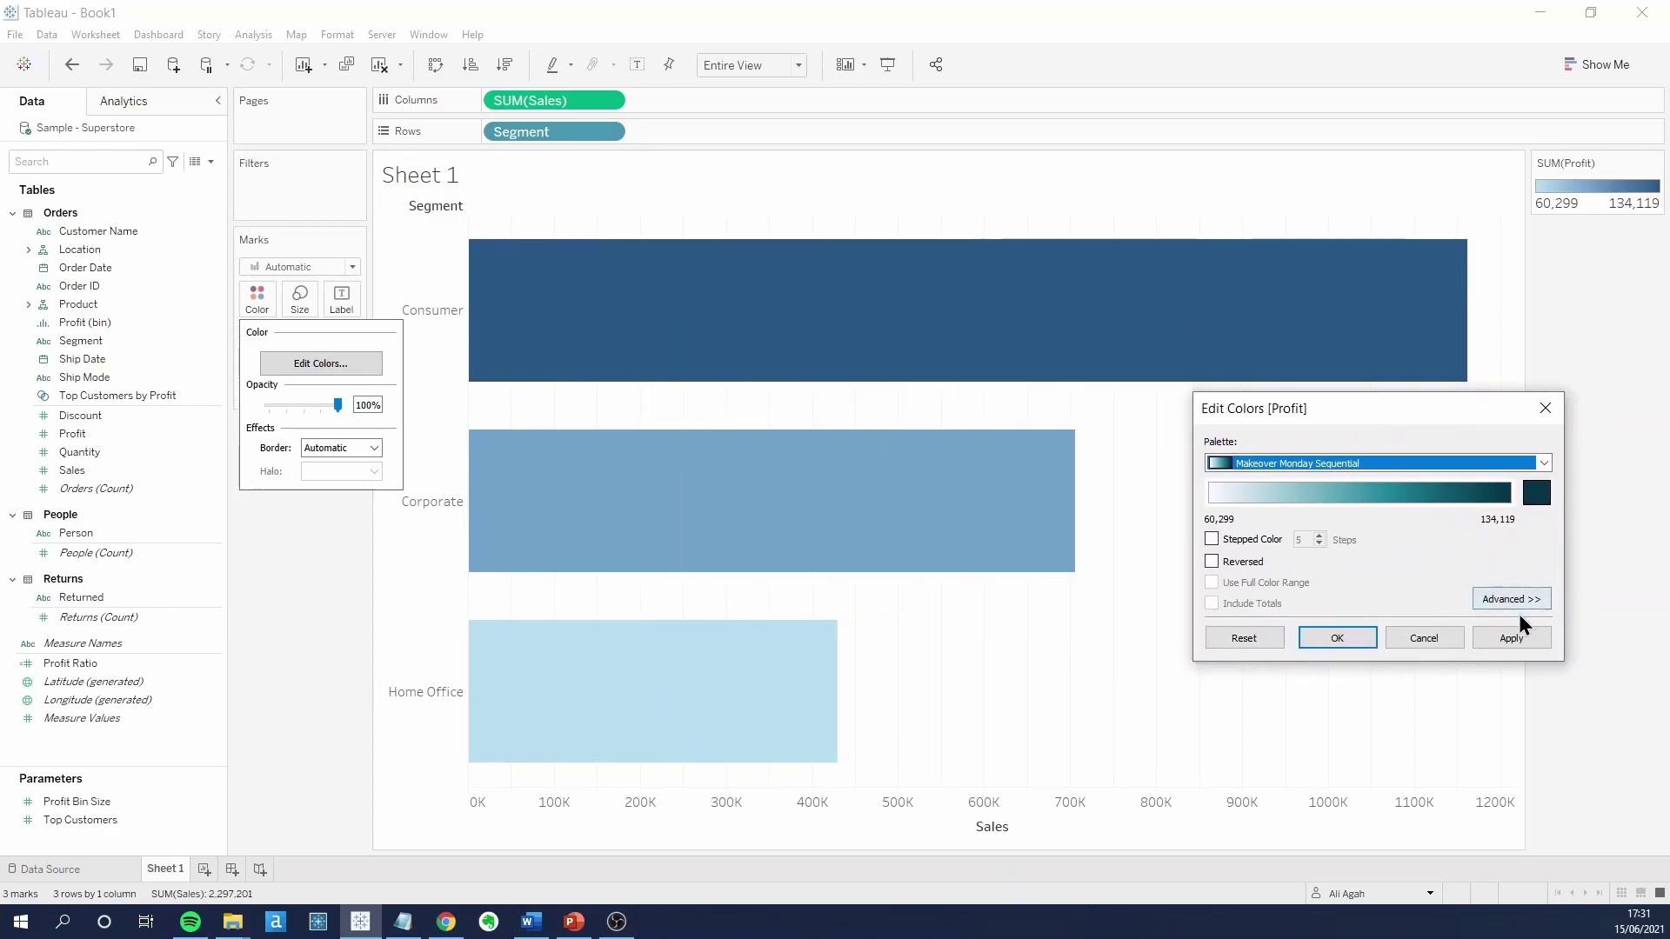
{"action": "left_click", "coordinate": [1512, 638]}
- Switch the Profit colours to the Makeover Monday Red-Blue Diverging palette and confirm
{"action": "left_click", "coordinate": [1321, 461]}
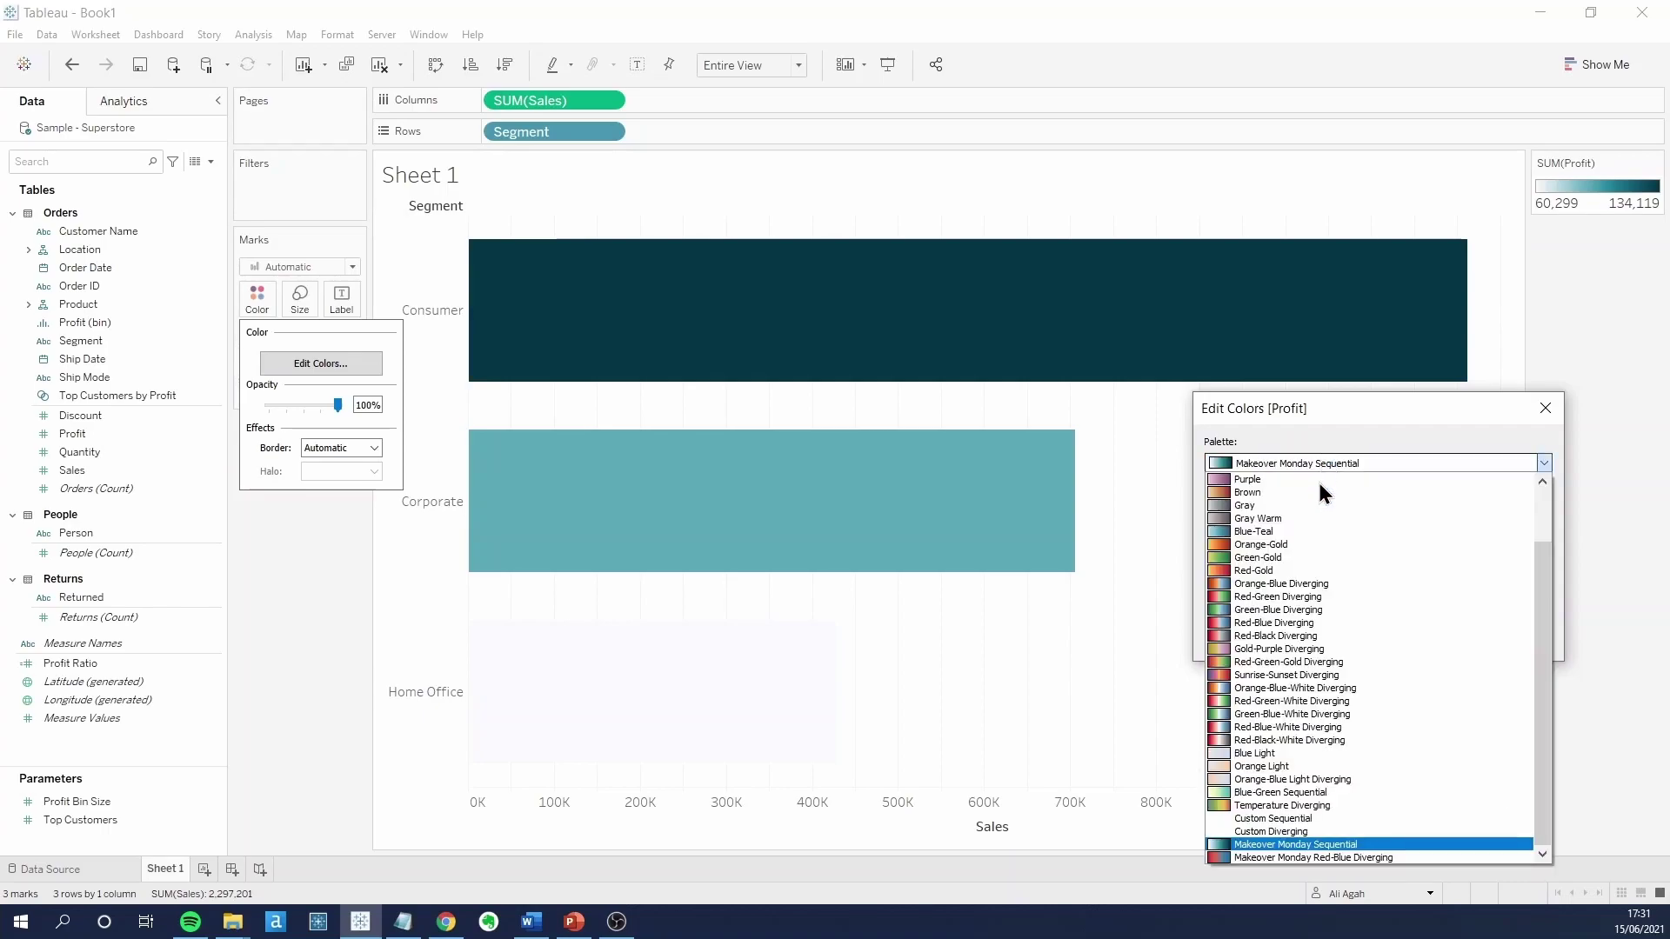
{"action": "left_click", "coordinate": [1287, 856]}
{"action": "left_click", "coordinate": [1501, 638]}
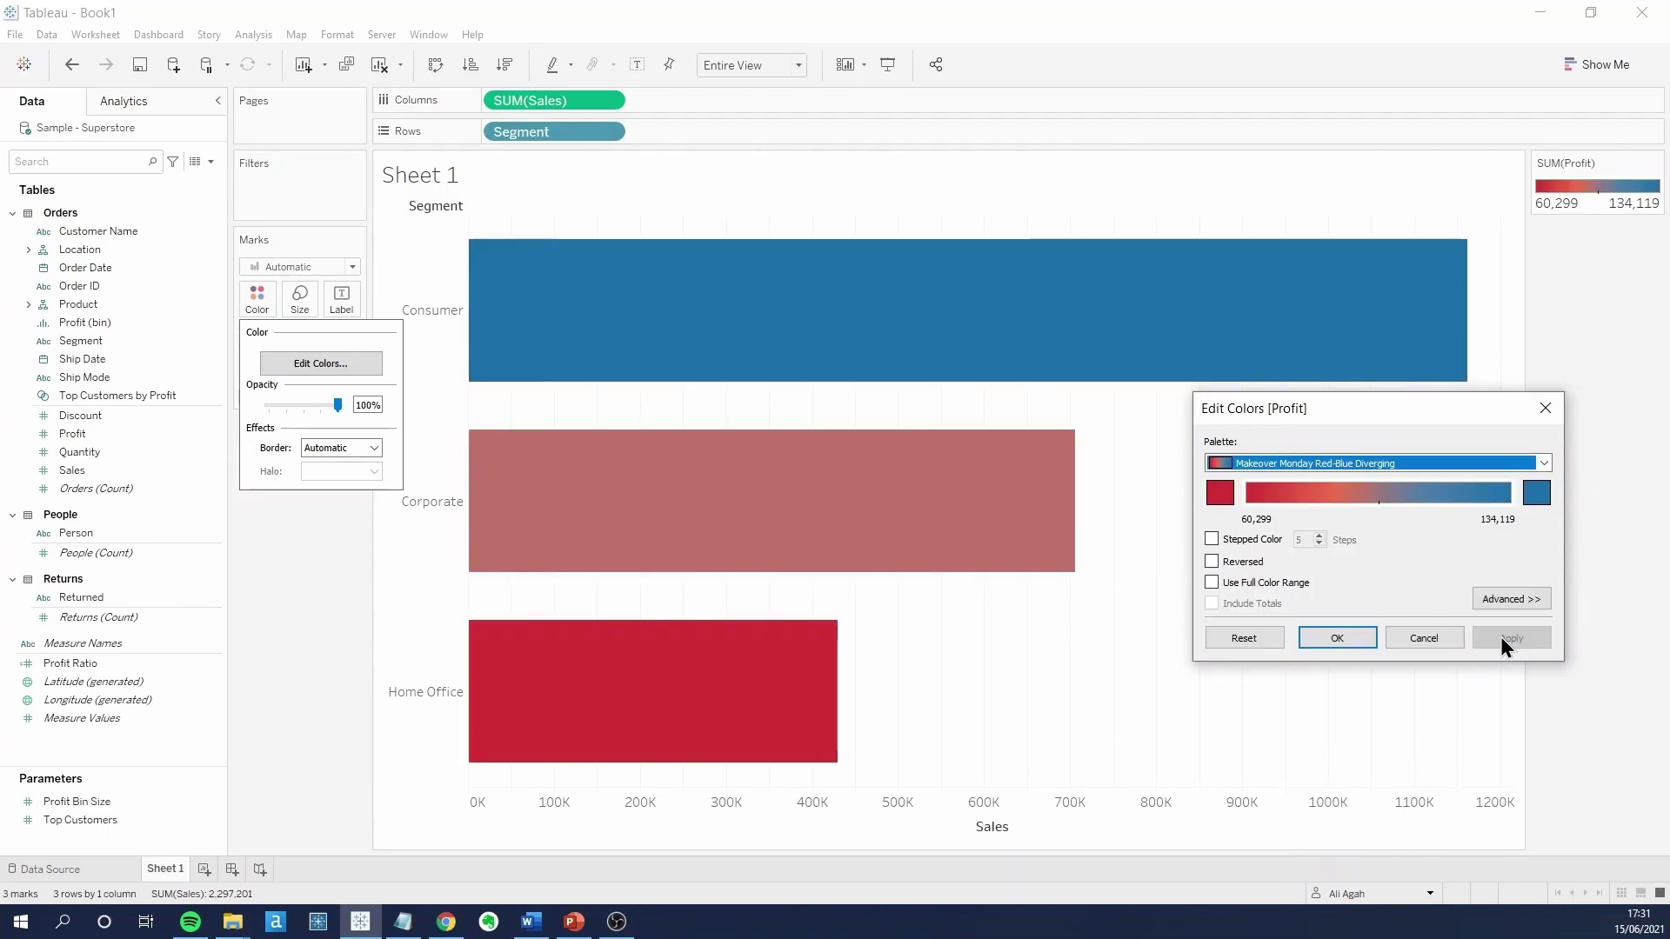
{"action": "left_click", "coordinate": [1544, 407]}
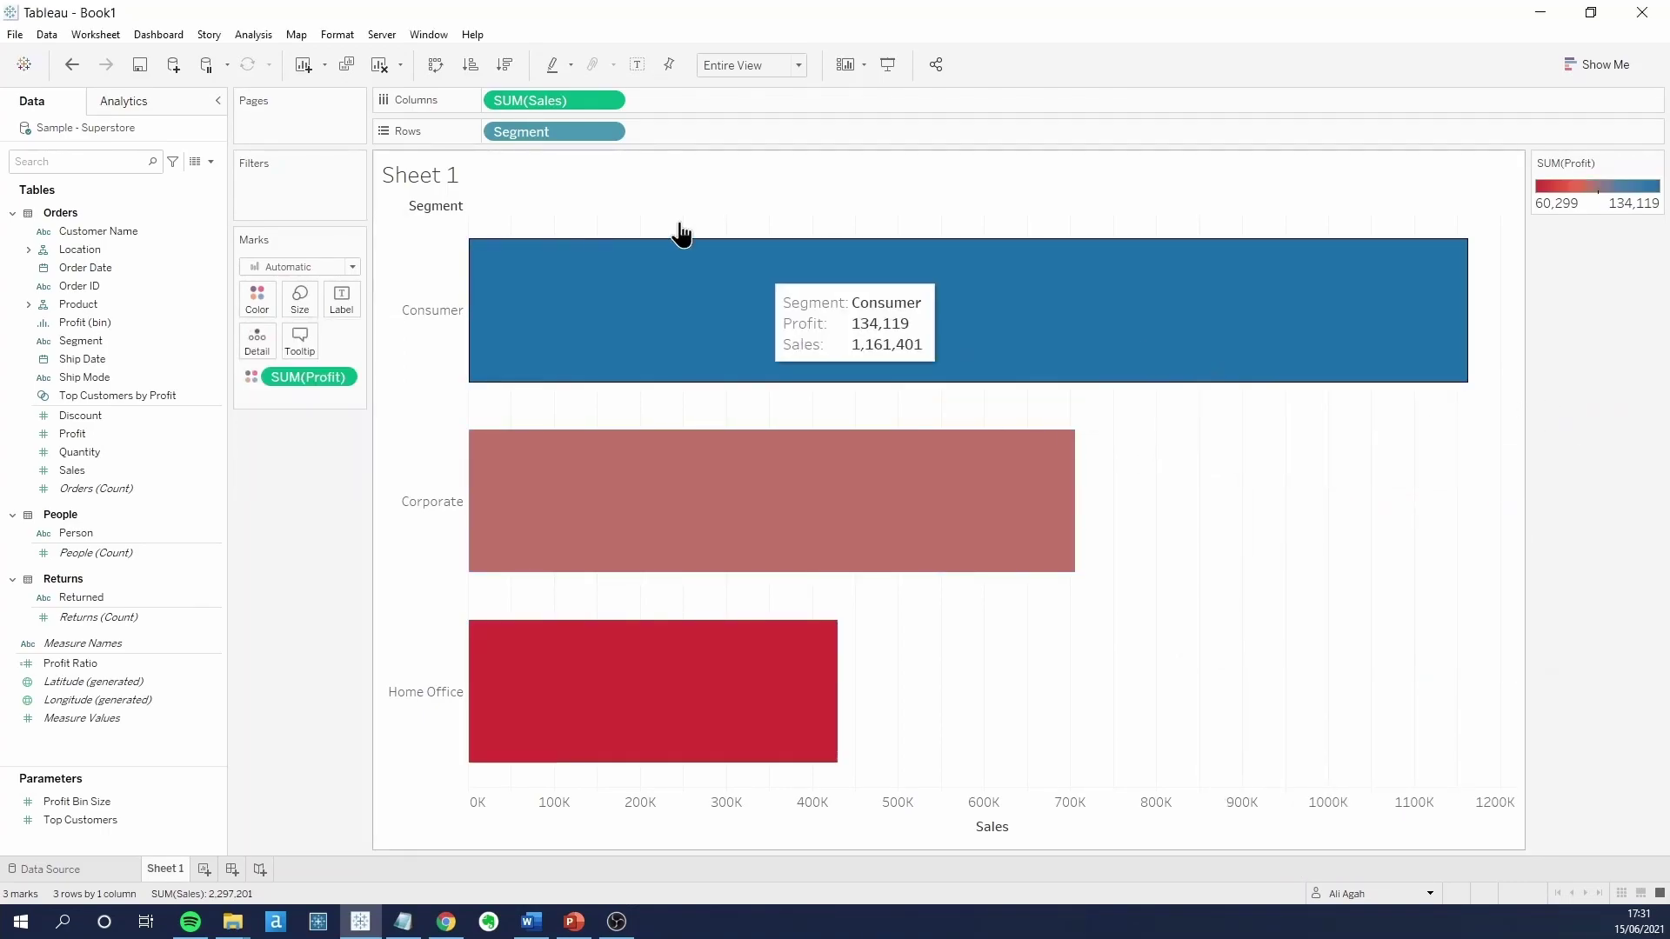
- Put Segment on Color and assign Makeover Monday colours to Consumer, Corporate and Home Office
{"action": "left_click_drag", "start_coordinate": [549, 134], "coordinate": [305, 381]}
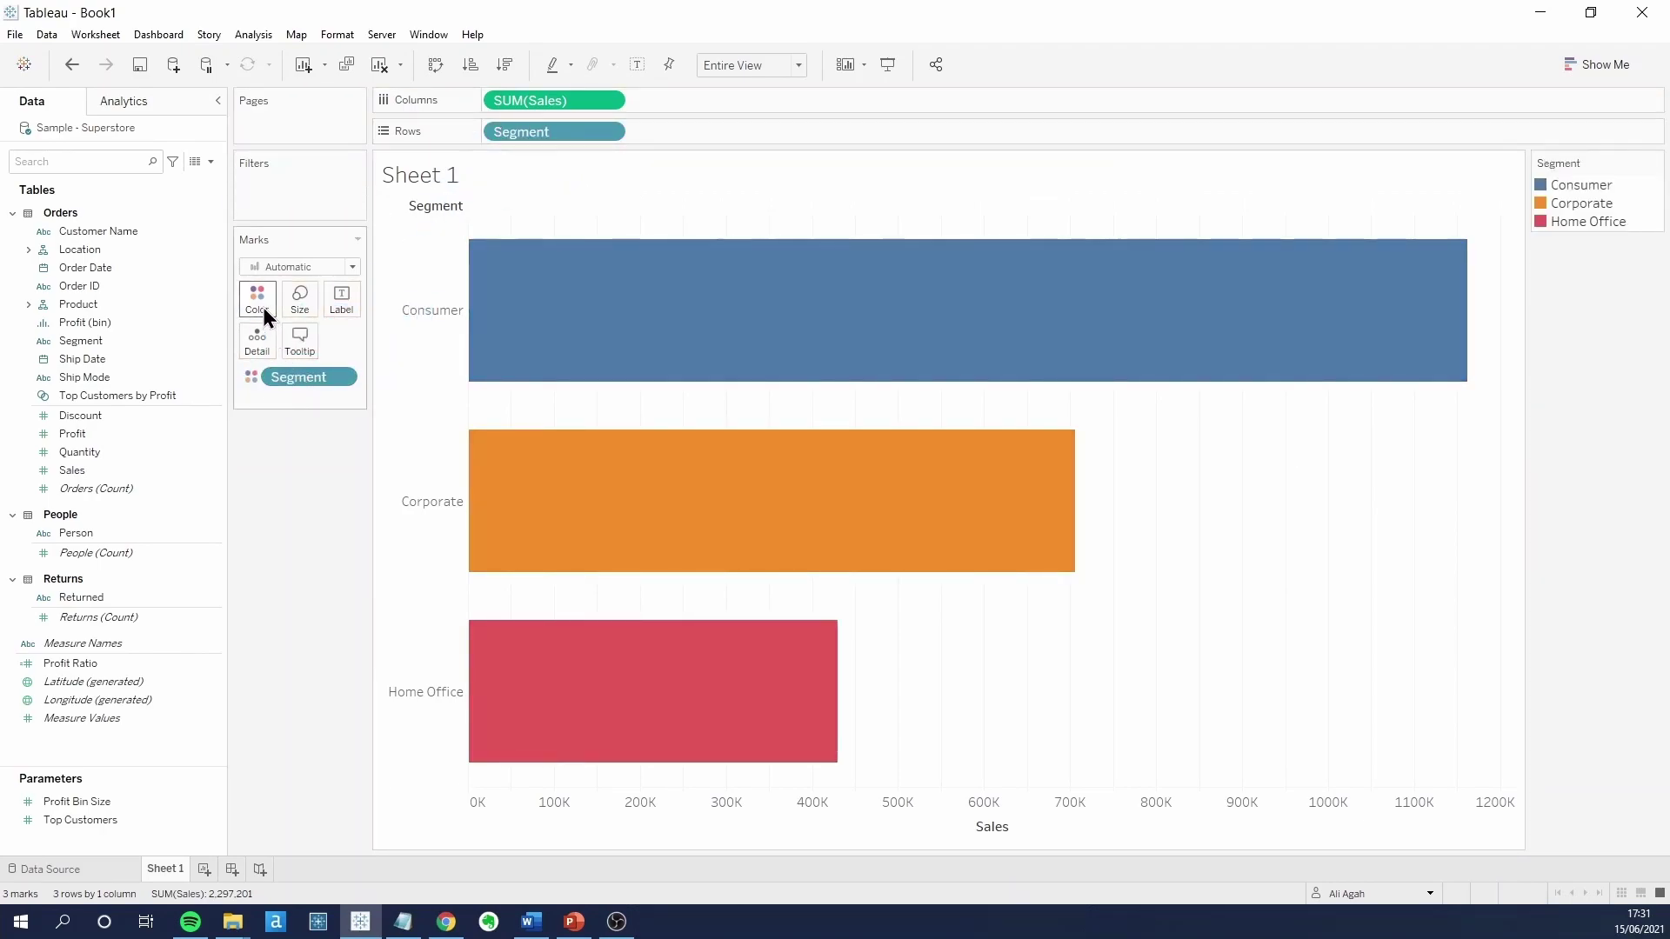
{"action": "left_click", "coordinate": [263, 306]}
{"action": "left_click", "coordinate": [287, 359]}
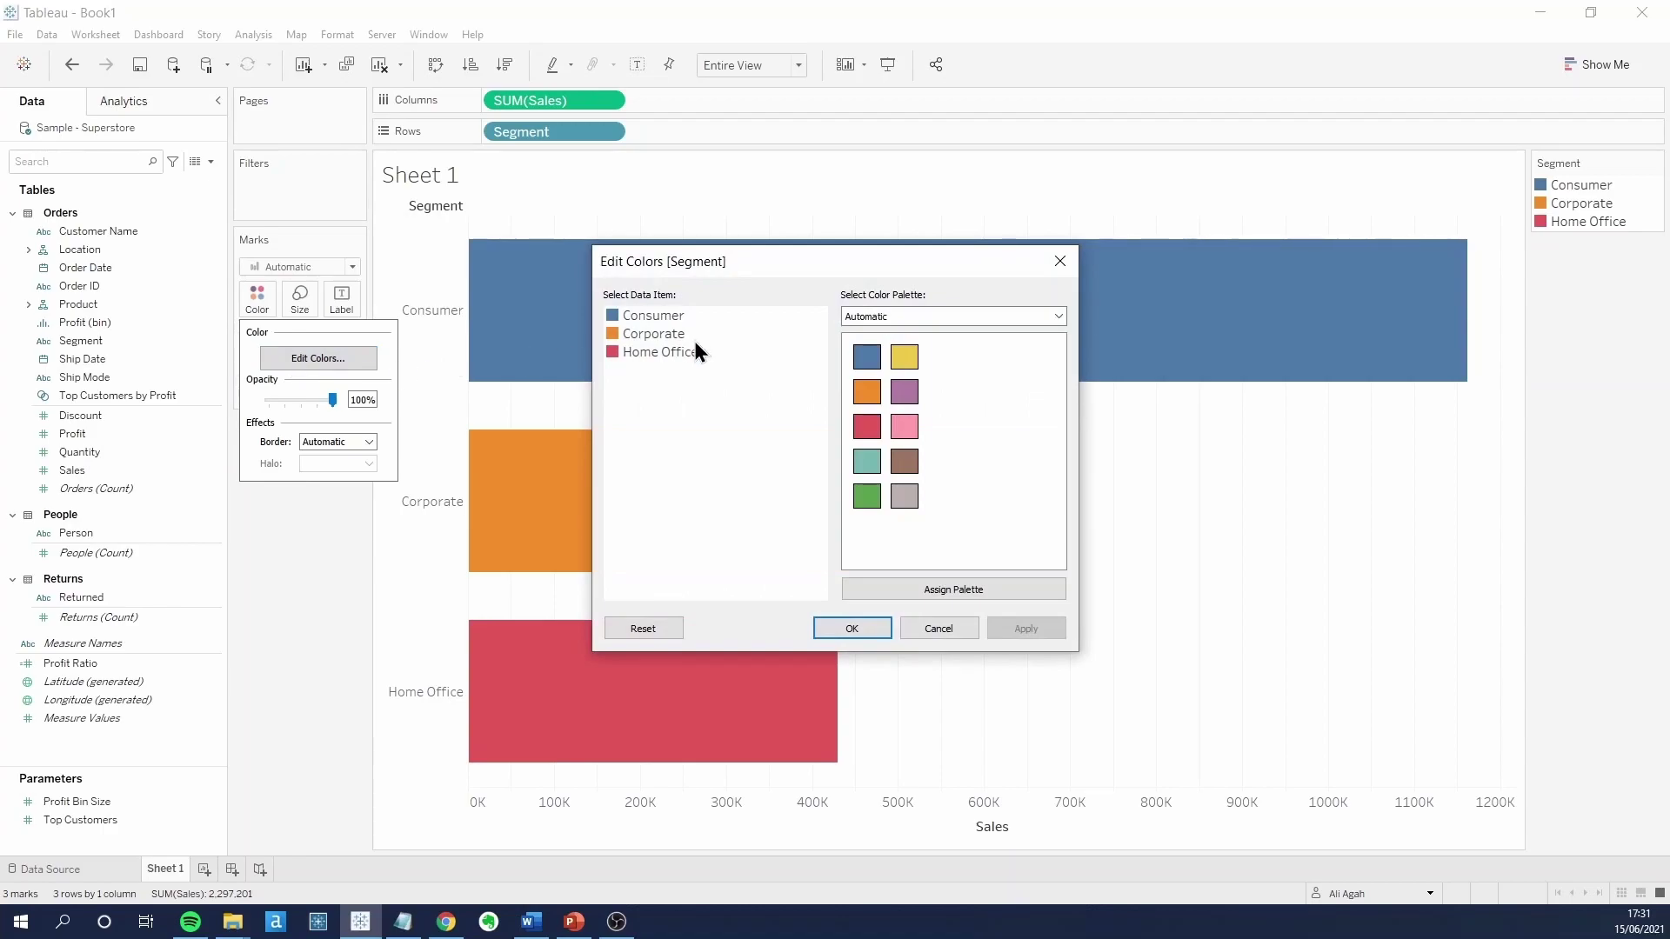
{"action": "left_click", "coordinate": [929, 315]}
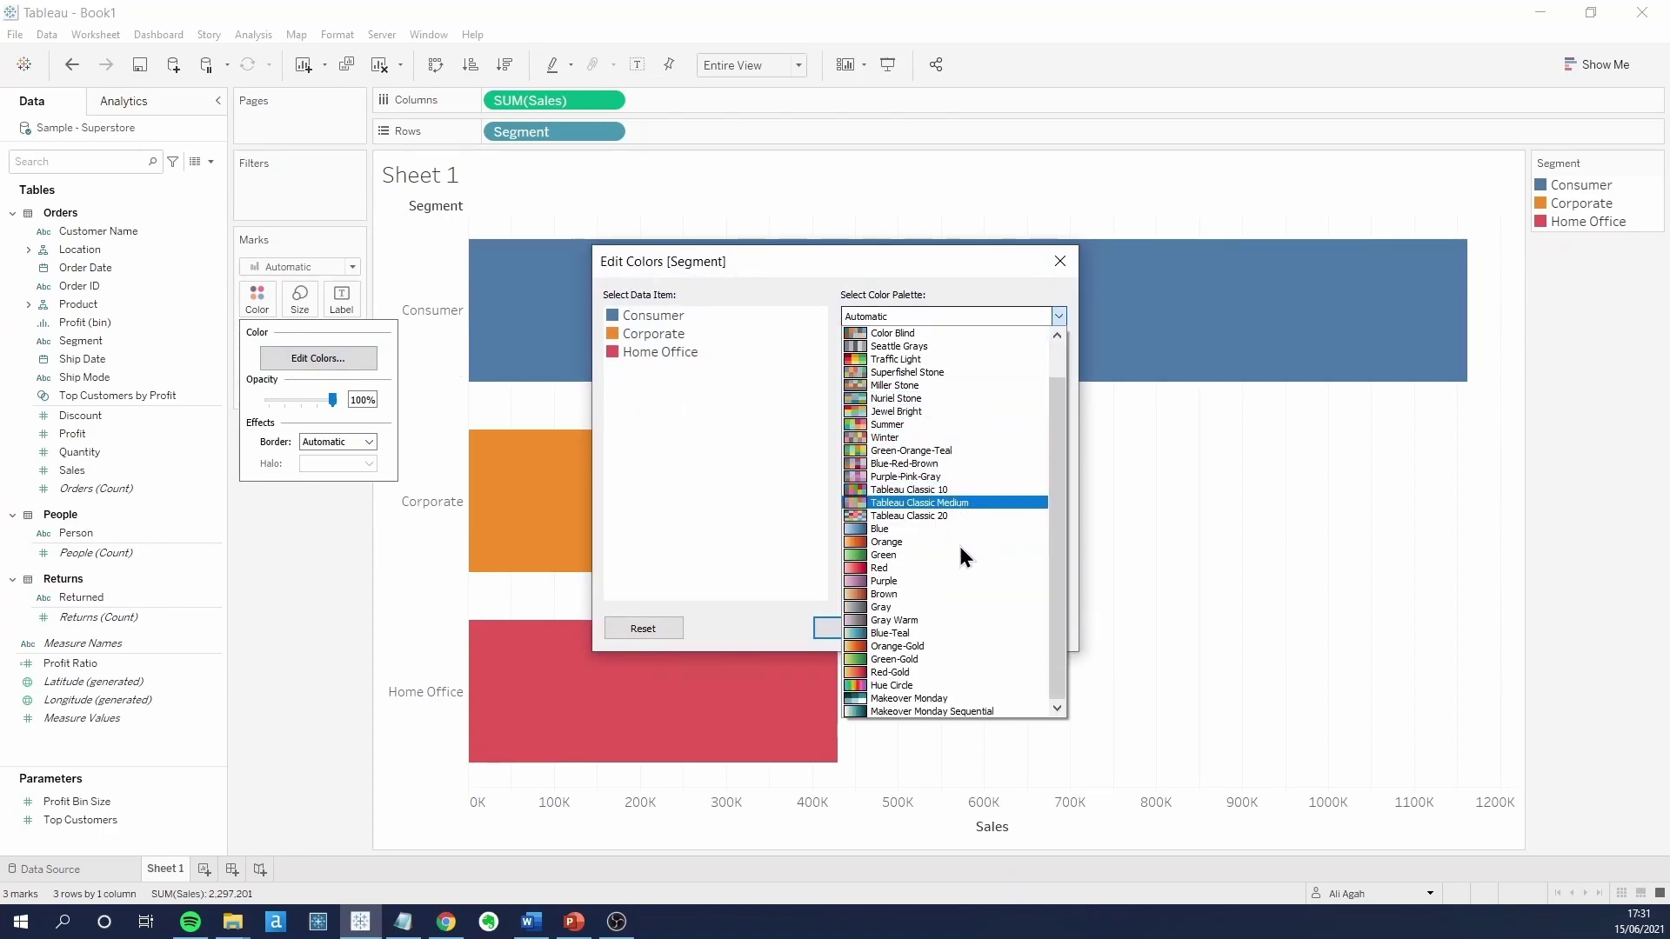
{"action": "scroll", "coordinate": [960, 550], "scroll_direction": "down", "scroll_amount": 1}
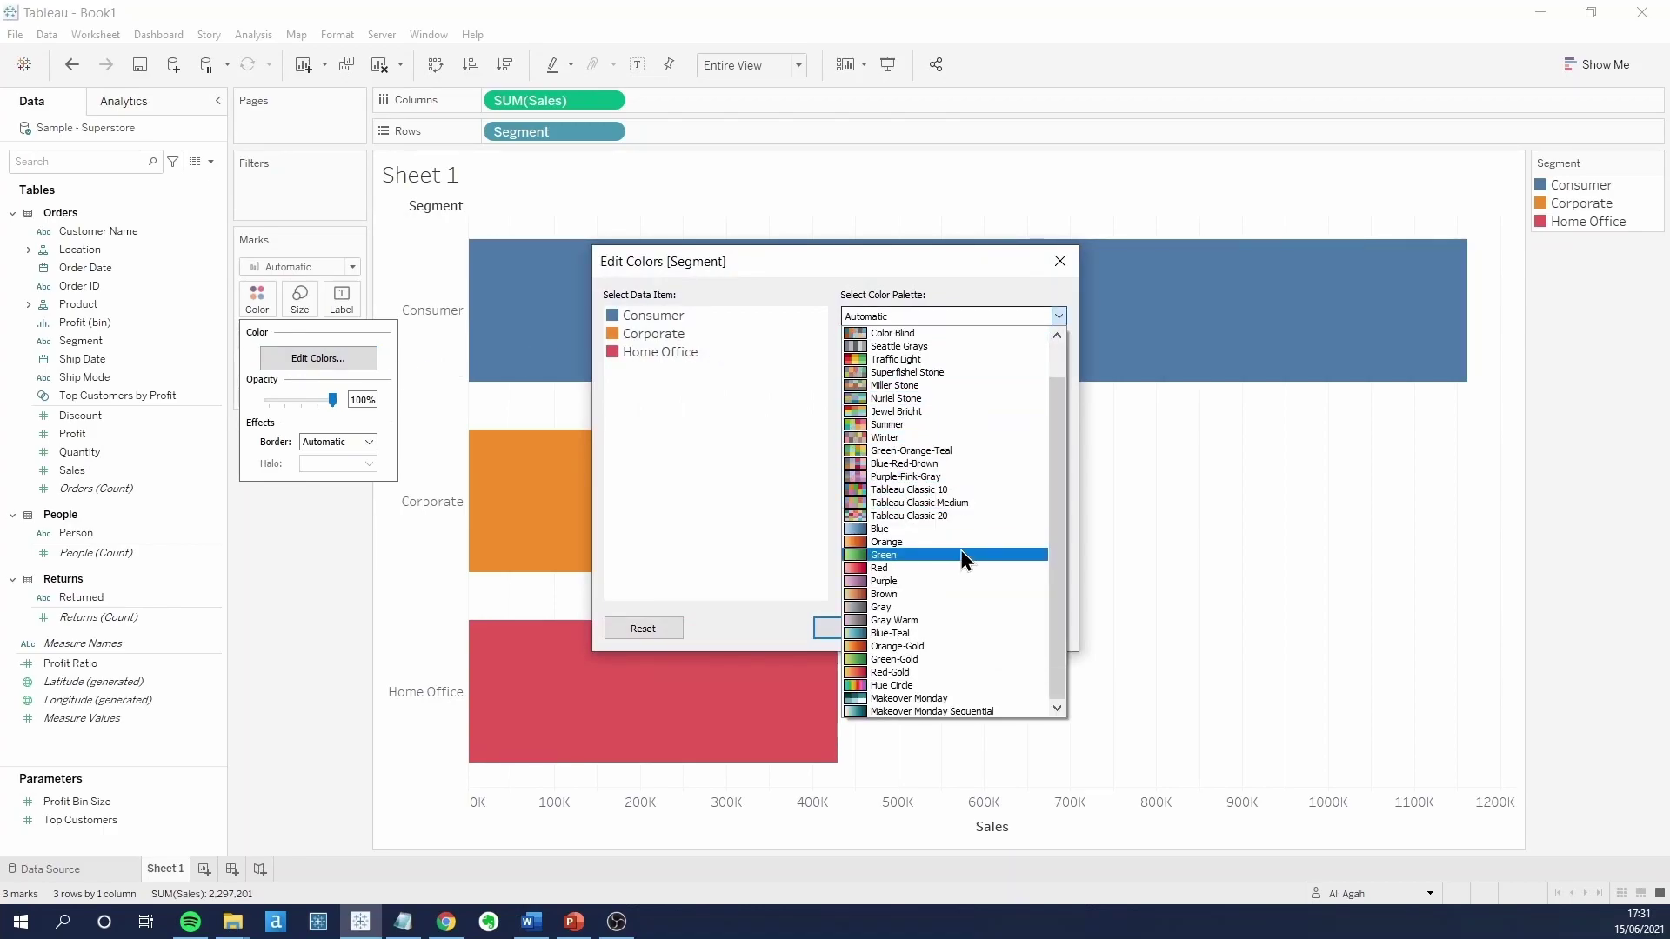
{"action": "left_click", "coordinate": [929, 699]}
{"action": "left_click", "coordinate": [946, 591]}
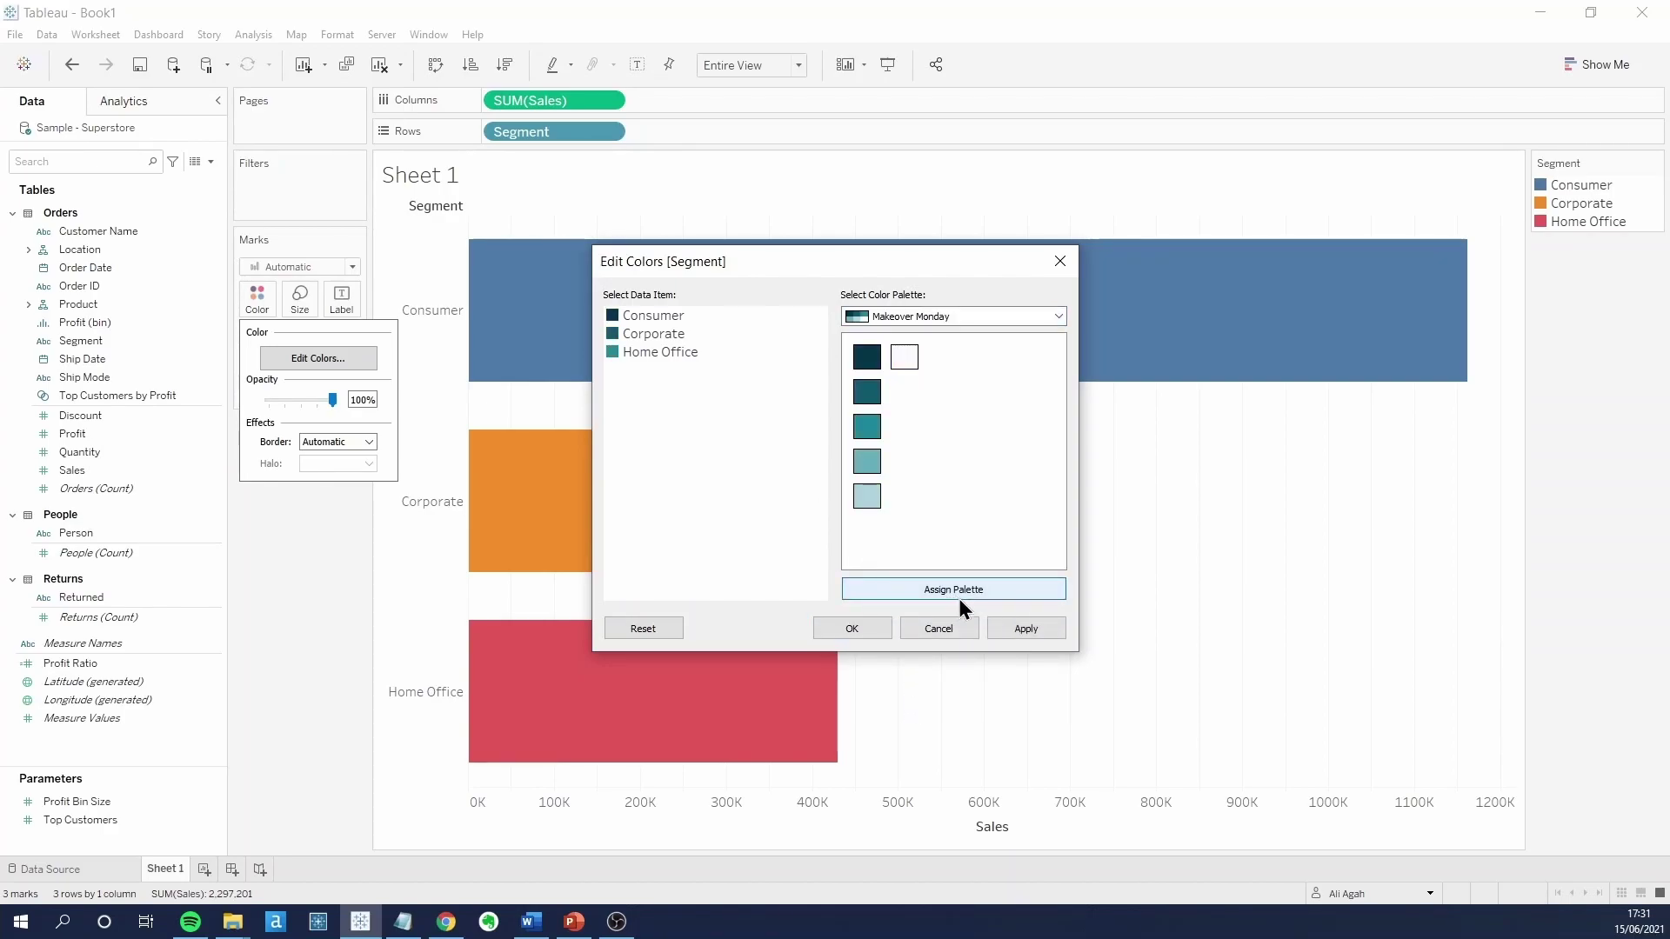
{"action": "left_click", "coordinate": [1004, 627]}
{"action": "left_click", "coordinate": [882, 624]}
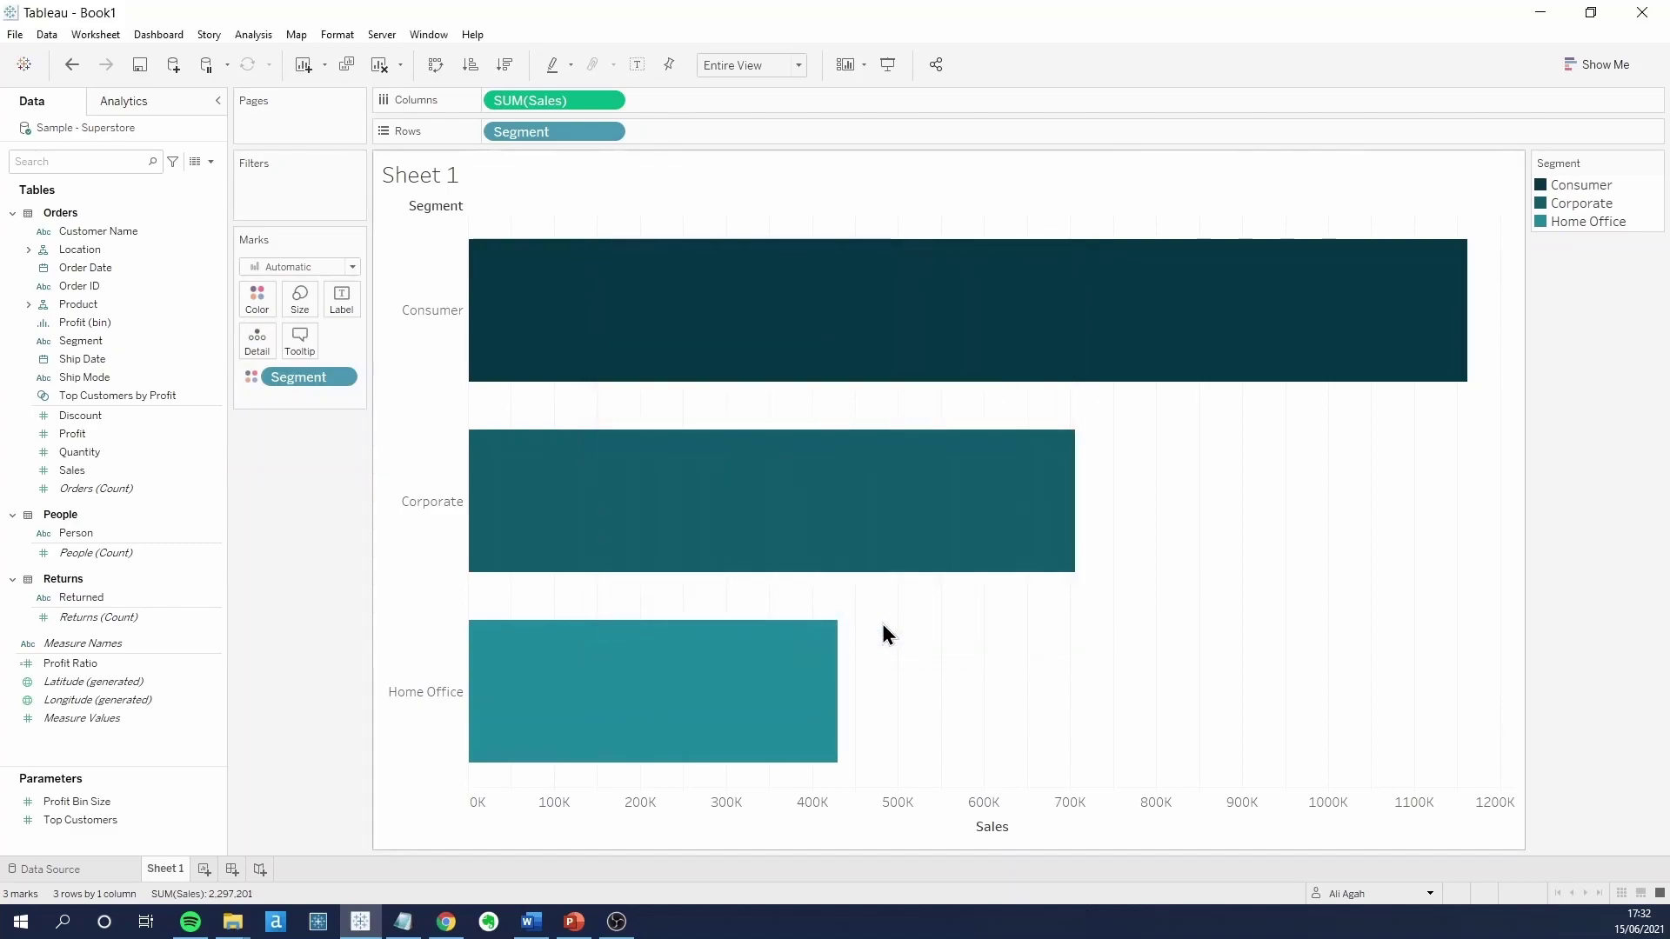